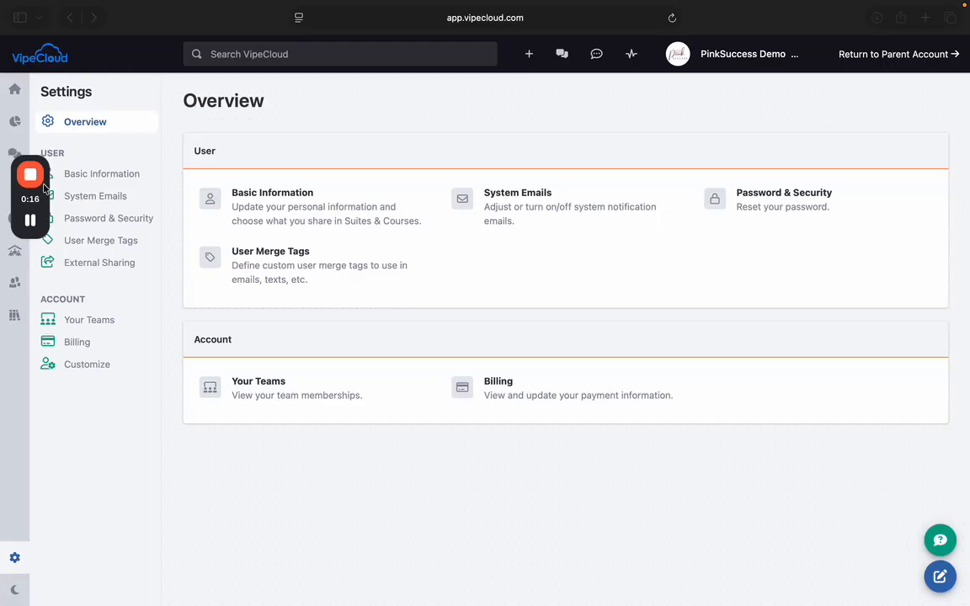
- Go to the Communication section and open the Email Templates list
{"action": "left_click_drag", "start_coordinate": [44, 209], "coordinate": [40, 447]}
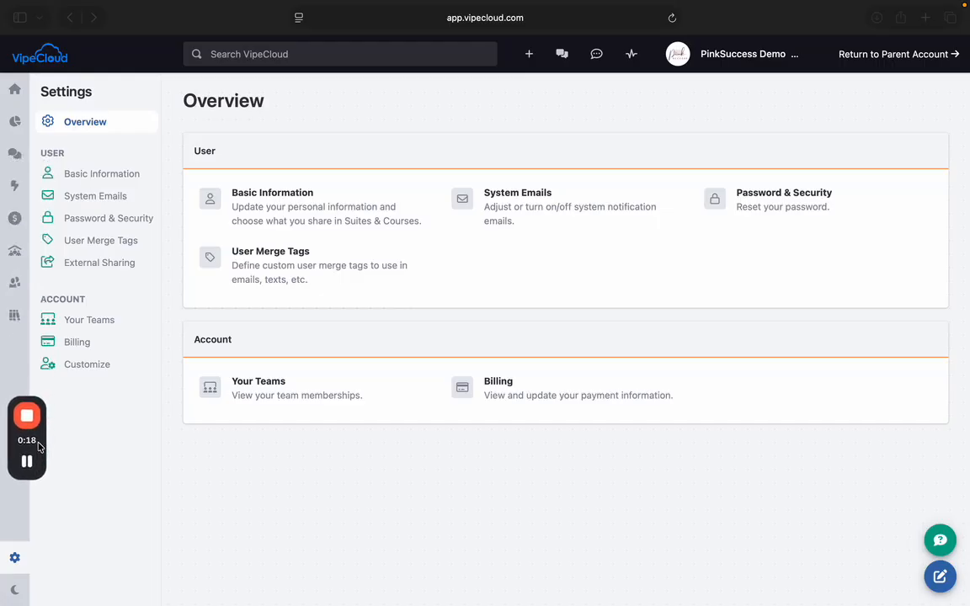
{"action": "left_click", "coordinate": [14, 156]}
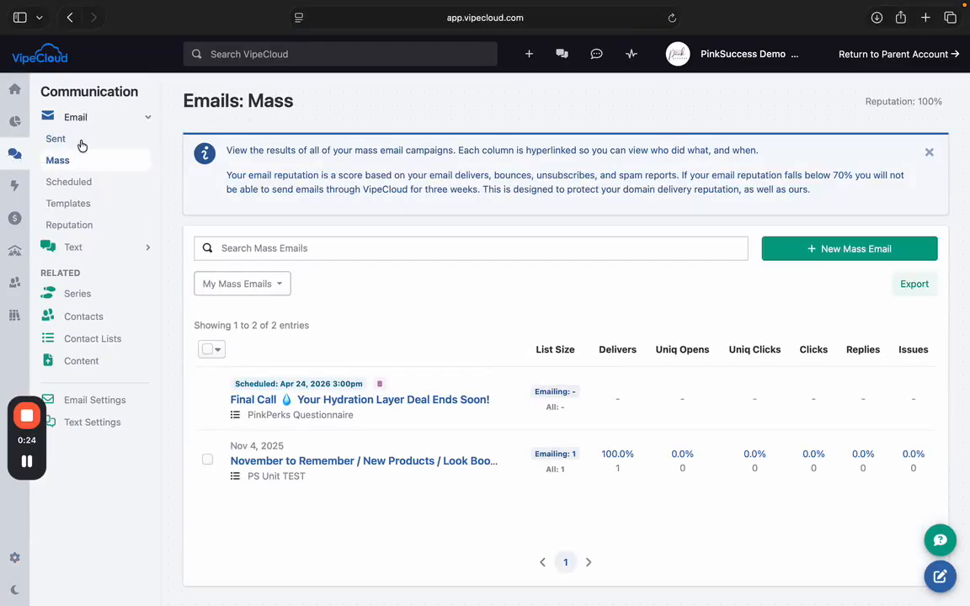
{"action": "left_click", "coordinate": [74, 206]}
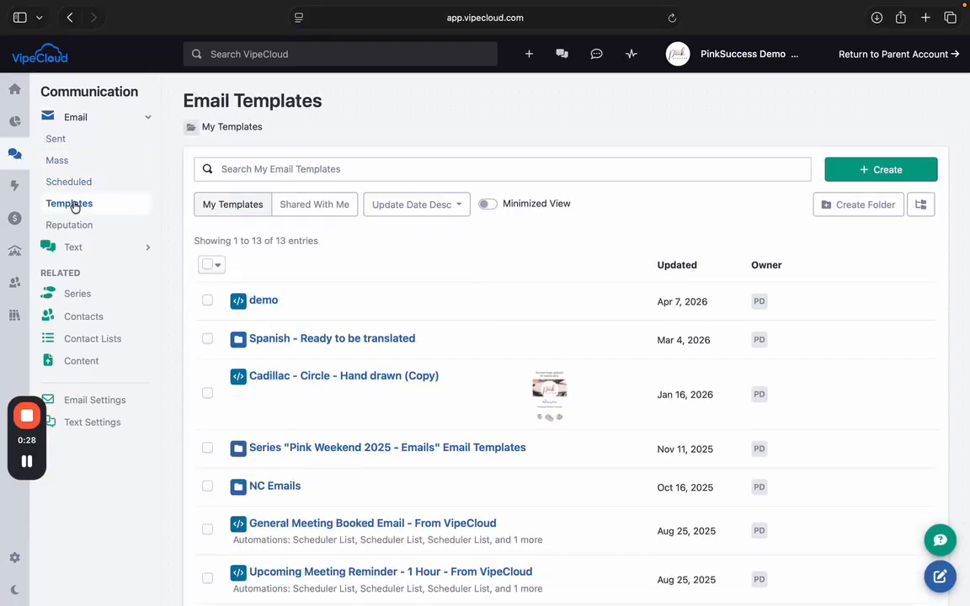
- Create a template titled 'Demo' with subject 'Demo for Help Video' and landing page enabled
{"action": "left_click", "coordinate": [881, 171]}
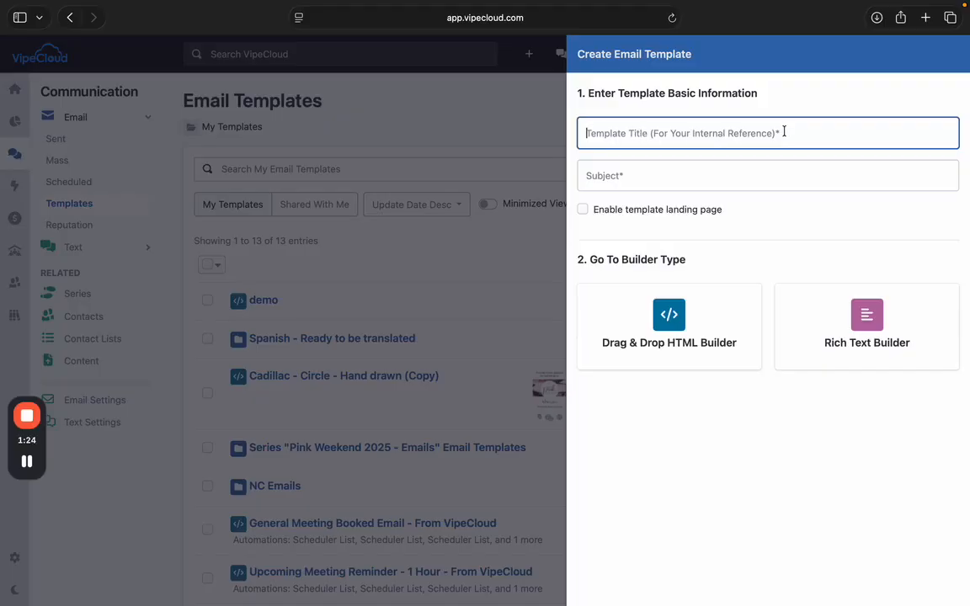
{"action": "type", "text": "Demo"}
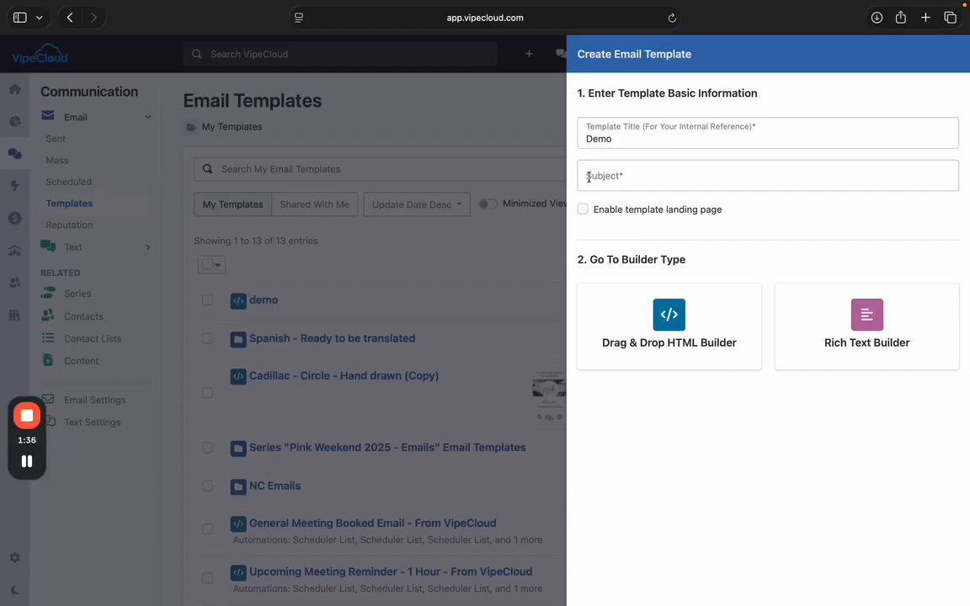
{"action": "left_click", "coordinate": [587, 175]}
{"action": "type", "text": "Demo"}
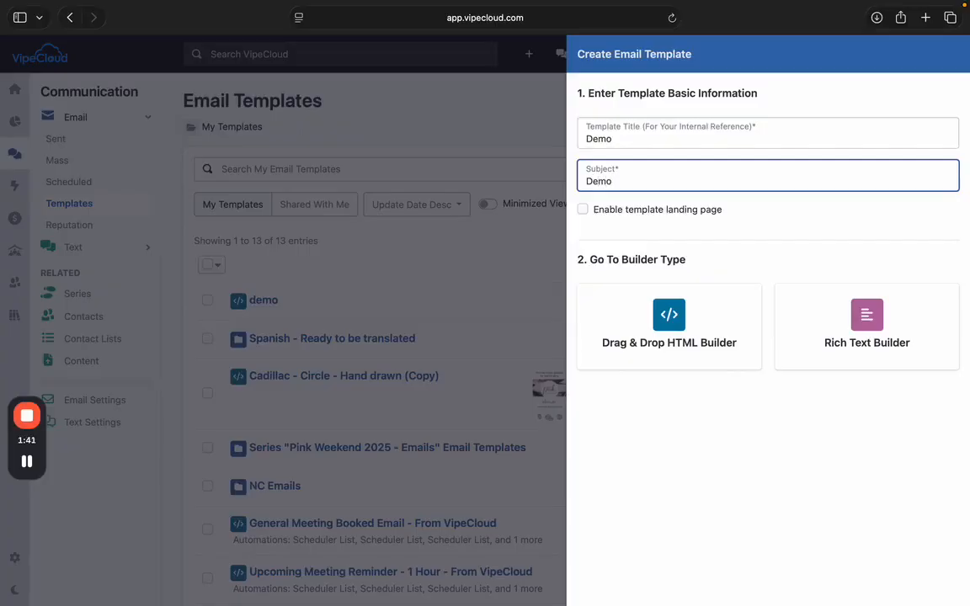
{"action": "type", "text": " for Help Video"}
{"action": "left_click", "coordinate": [584, 210]}
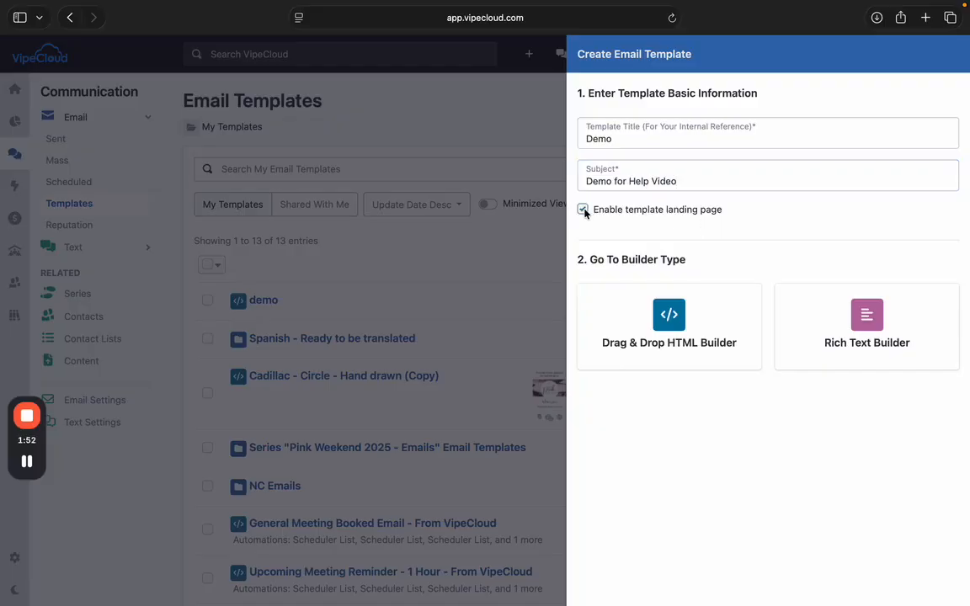
- Open the Drag & Drop HTML Builder and move a full-width row to the layout's top
{"action": "left_click", "coordinate": [675, 326]}
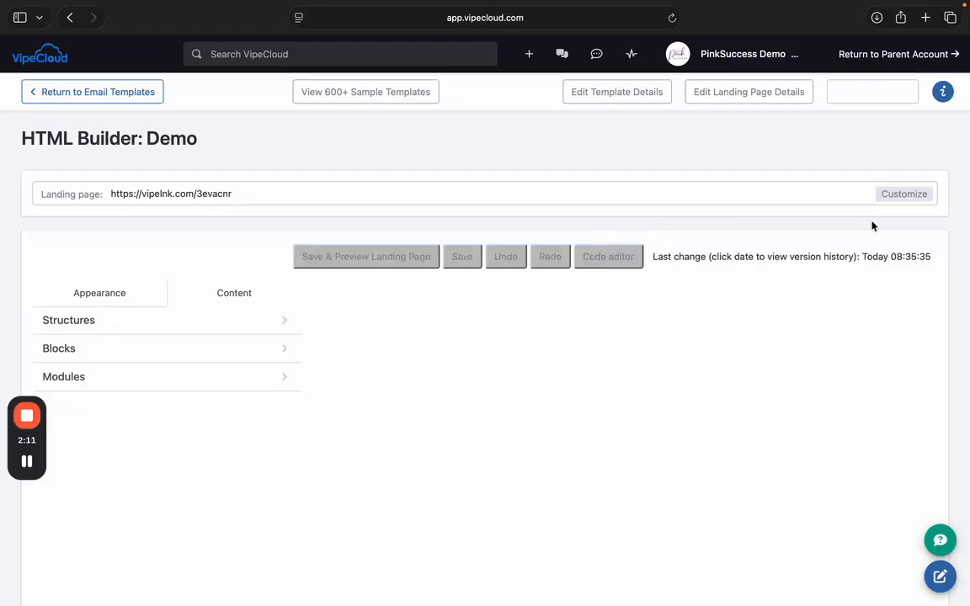
{"action": "scroll", "coordinate": [951, 228], "scroll_direction": "down", "scroll_amount": 1}
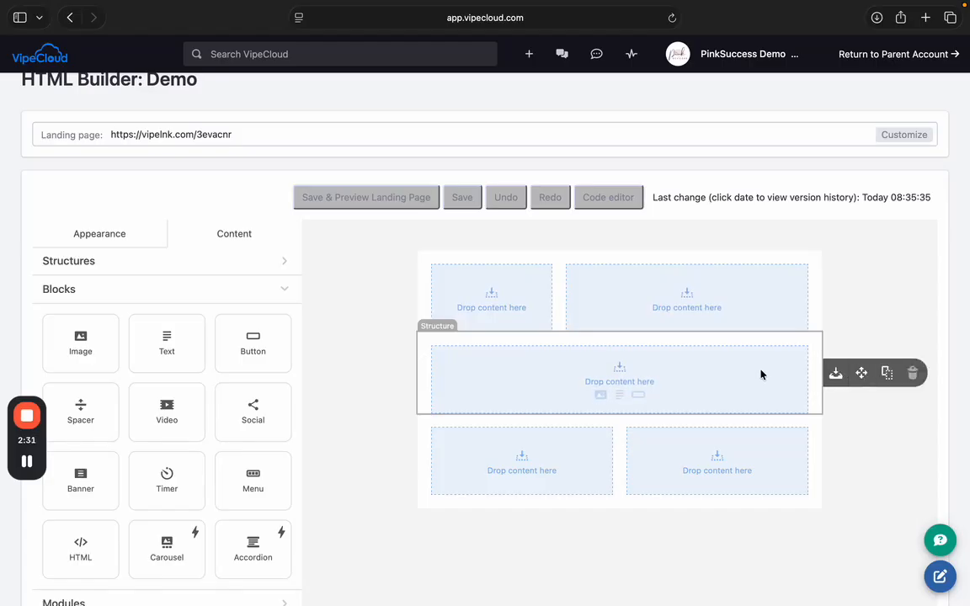
{"action": "mouse_move", "coordinate": [830, 373]}
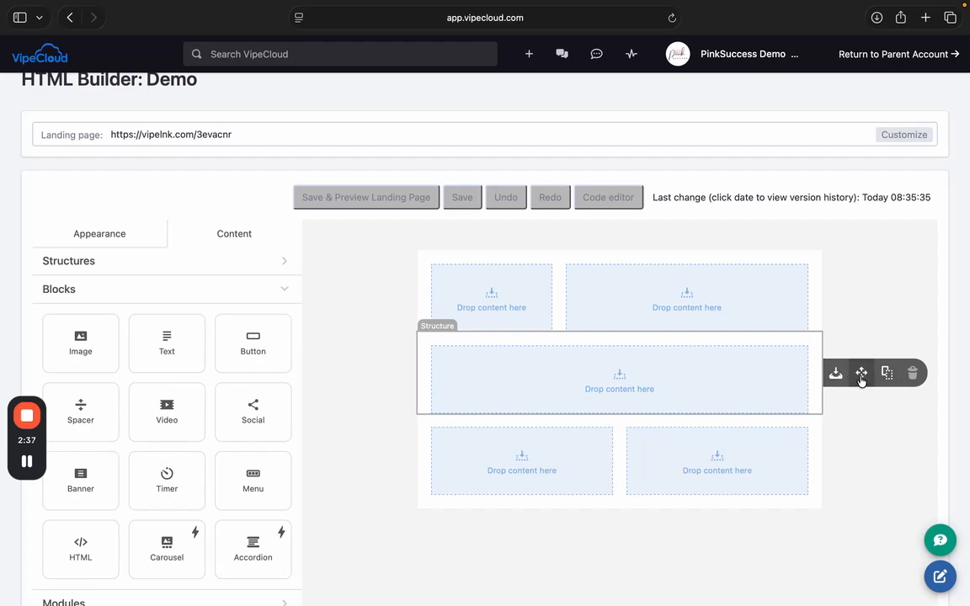
{"action": "left_click_drag", "start_coordinate": [861, 374], "coordinate": [789, 251]}
{"action": "left_click_drag", "start_coordinate": [859, 370], "coordinate": [726, 257]}
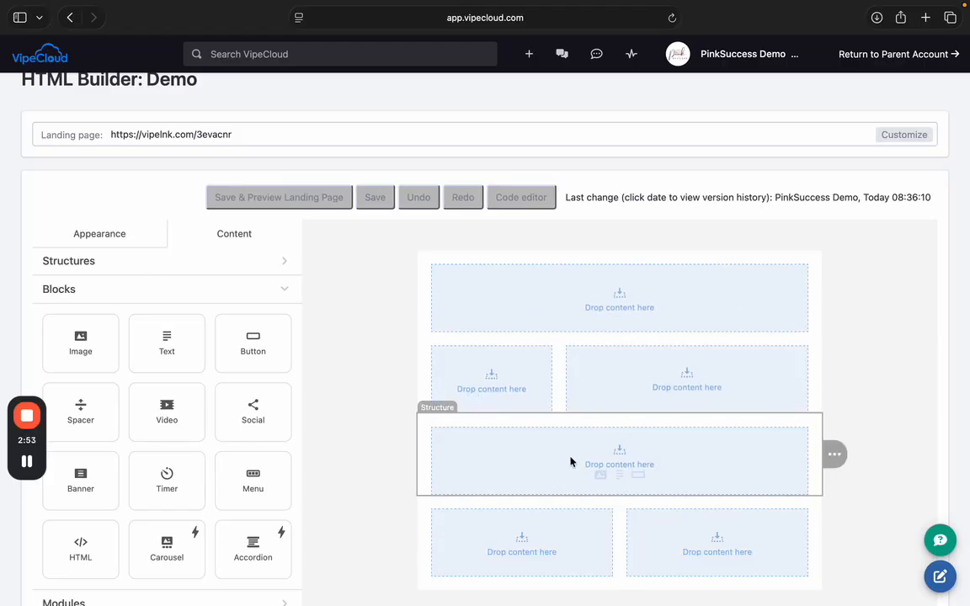
{"action": "left_click", "coordinate": [93, 263]}
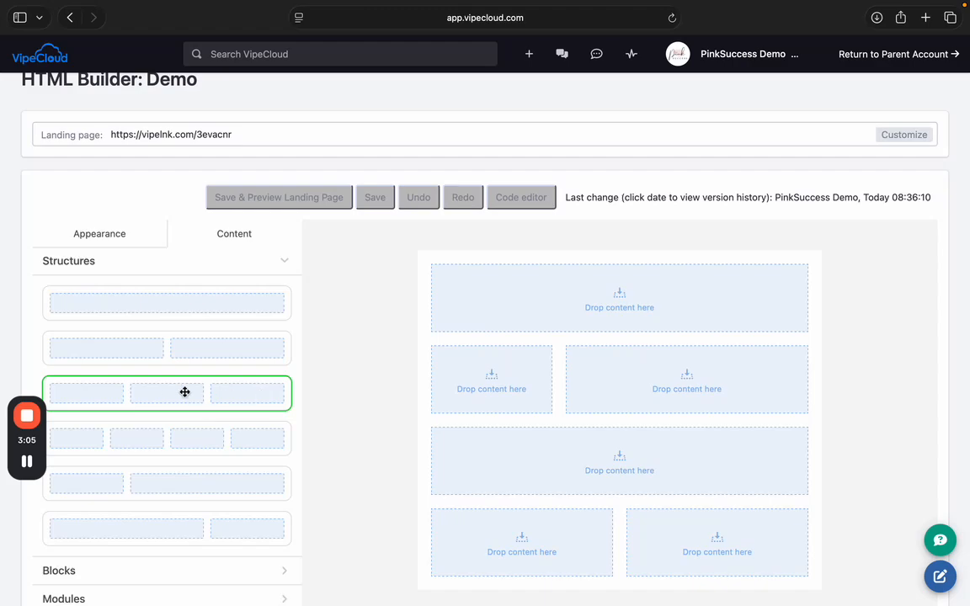
- Add a three-column row, then delete the uneven two-column row and the duplicate three-column row
{"action": "left_click_drag", "start_coordinate": [167, 392], "coordinate": [571, 416]}
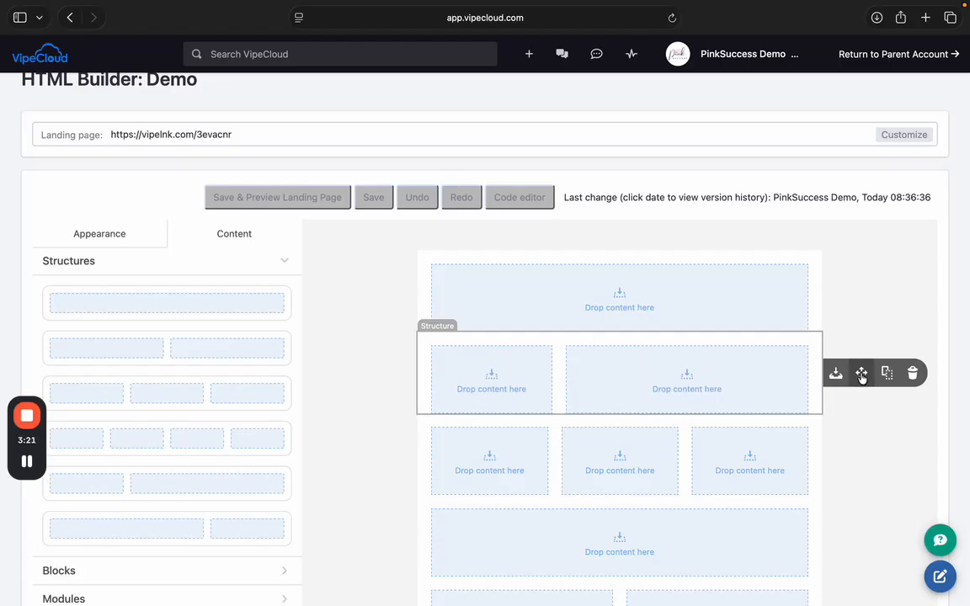
{"action": "left_click", "coordinate": [913, 375]}
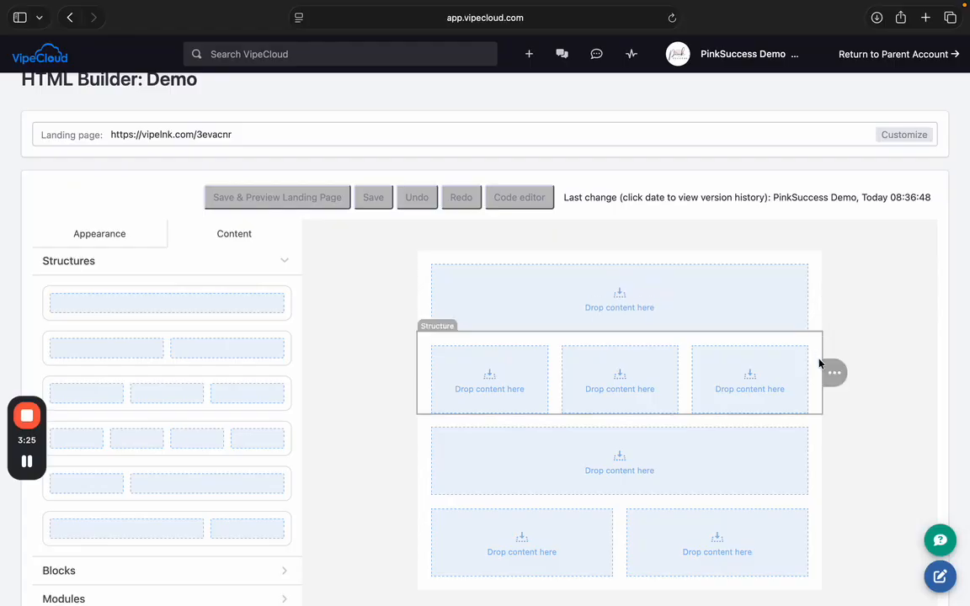
{"action": "mouse_move", "coordinate": [829, 374]}
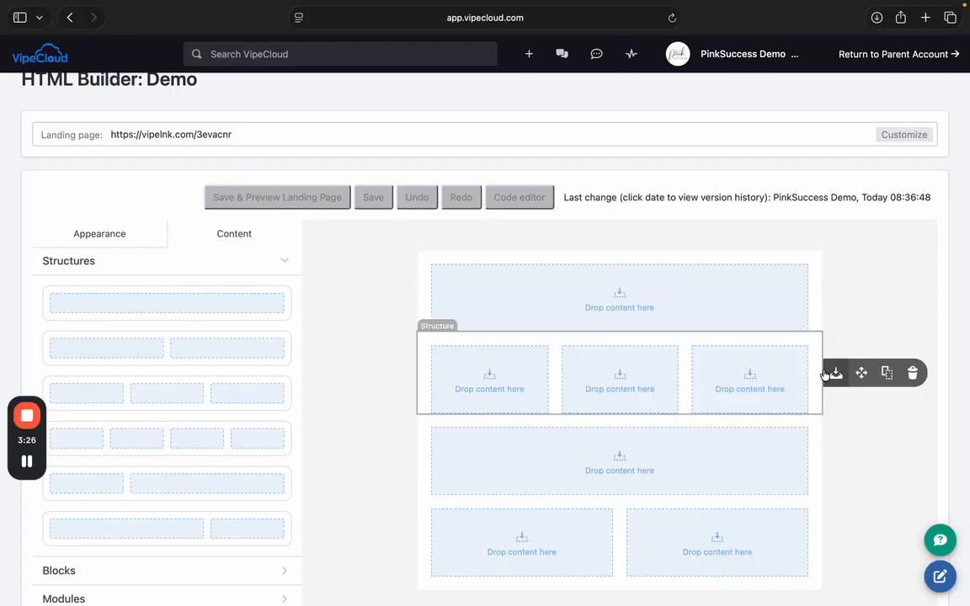
{"action": "left_click", "coordinate": [889, 373]}
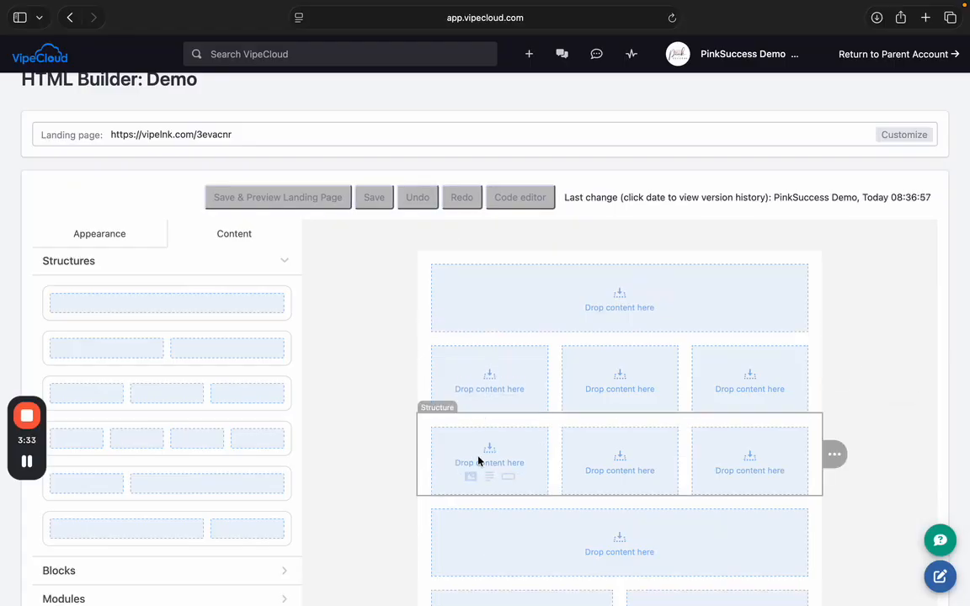
{"action": "scroll", "coordinate": [755, 499], "scroll_direction": "down", "scroll_amount": 2}
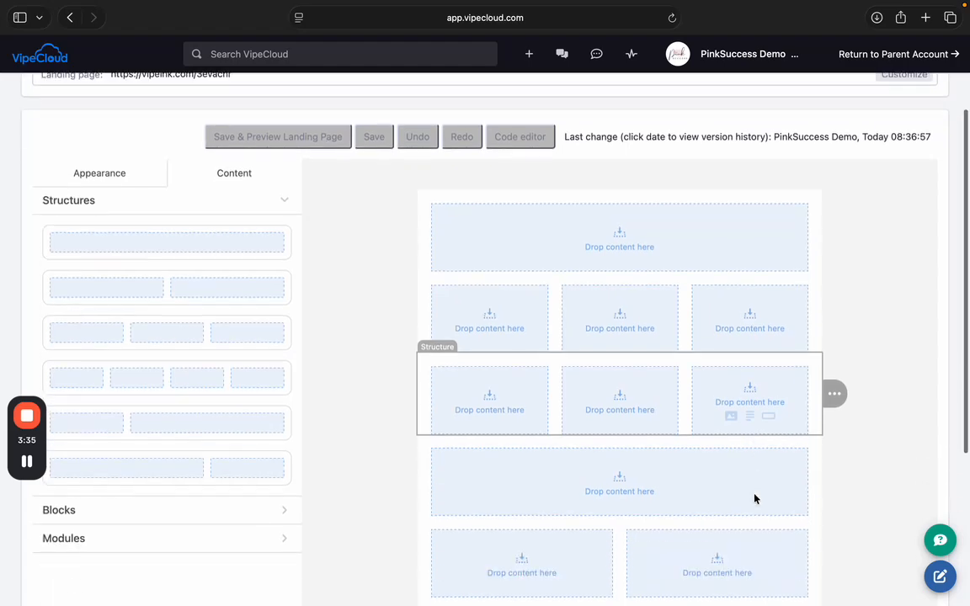
{"action": "mouse_move", "coordinate": [851, 398]}
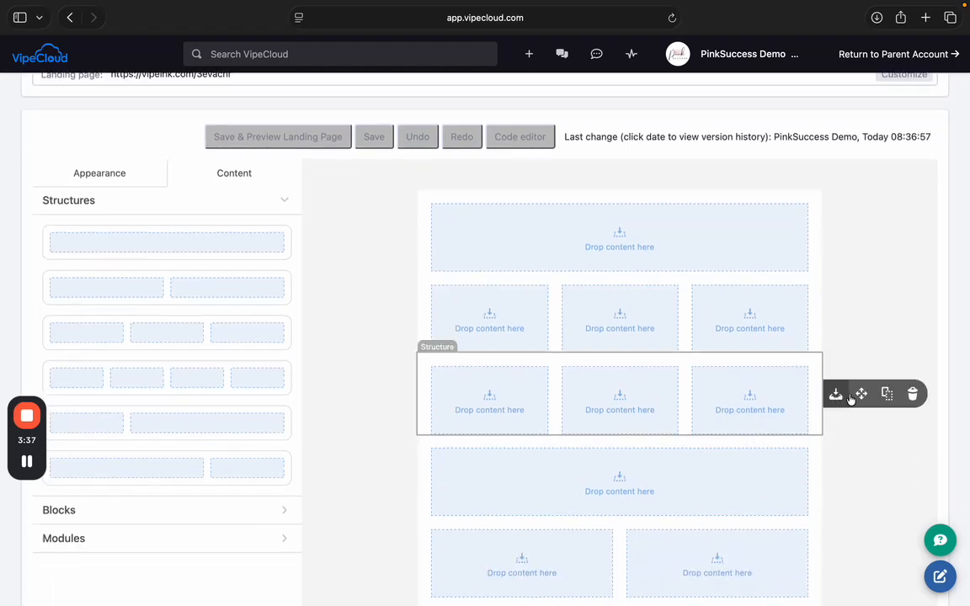
{"action": "left_click", "coordinate": [912, 394]}
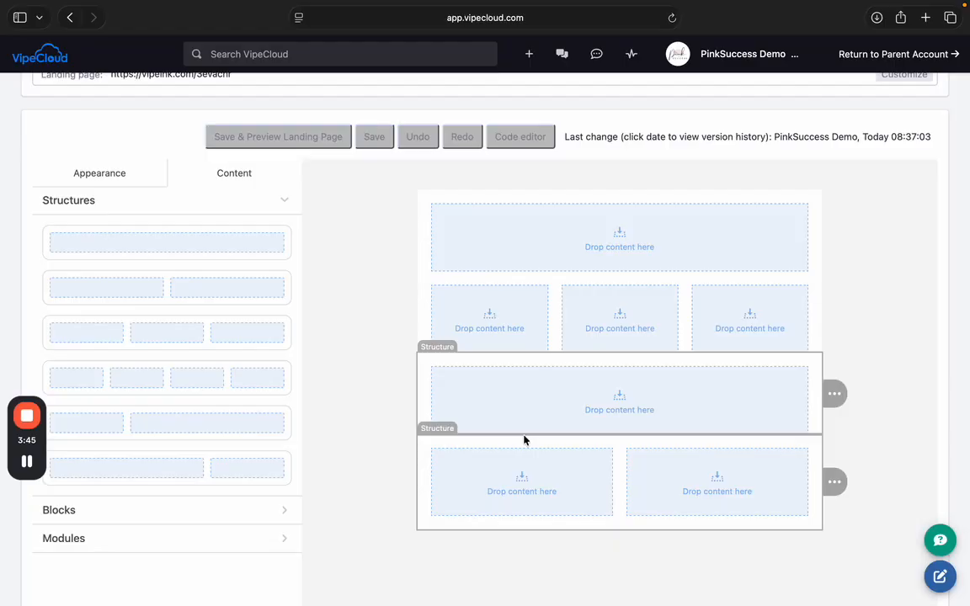
{"action": "left_click", "coordinate": [275, 509]}
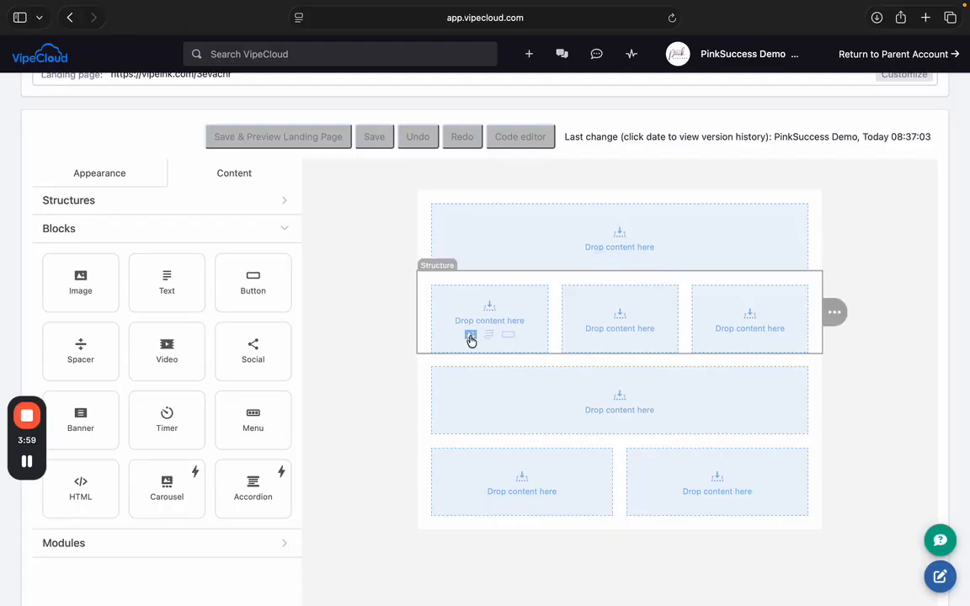
- Insert SP Month 1 Complete.png in column one and 'Typing in what I want to say.' in column two
{"action": "left_click", "coordinate": [471, 337]}
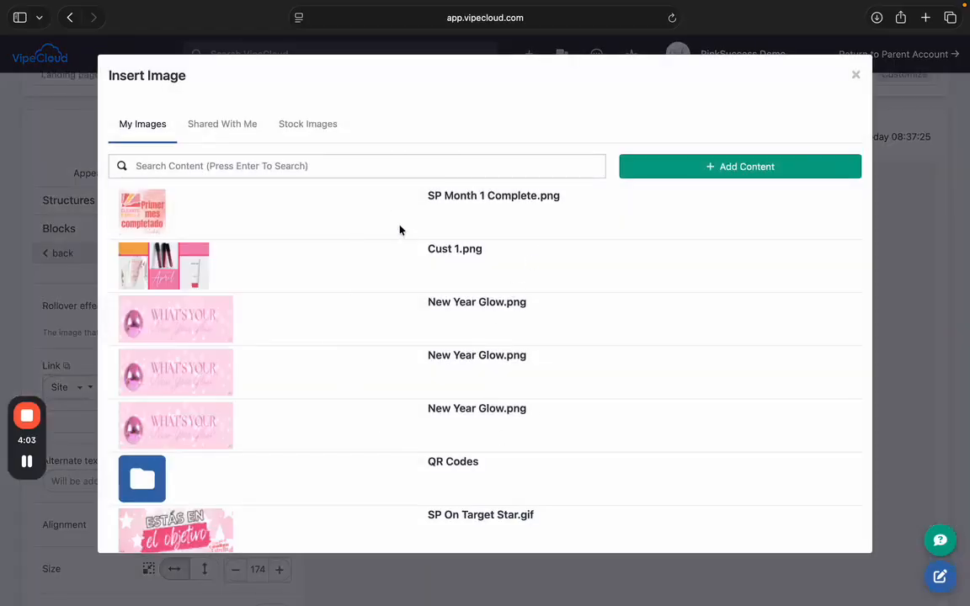
{"action": "left_click", "coordinate": [439, 198]}
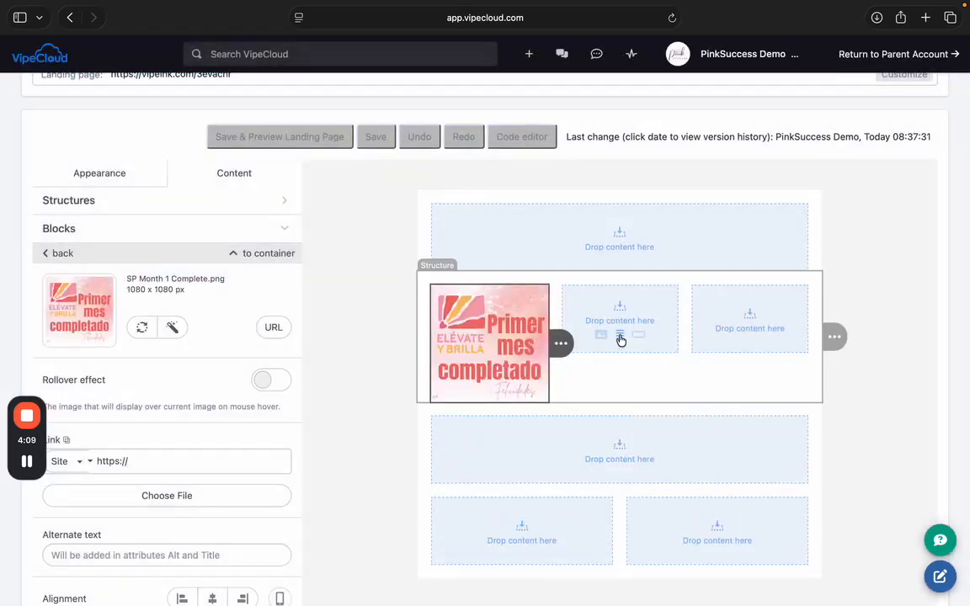
{"action": "left_click", "coordinate": [622, 339]}
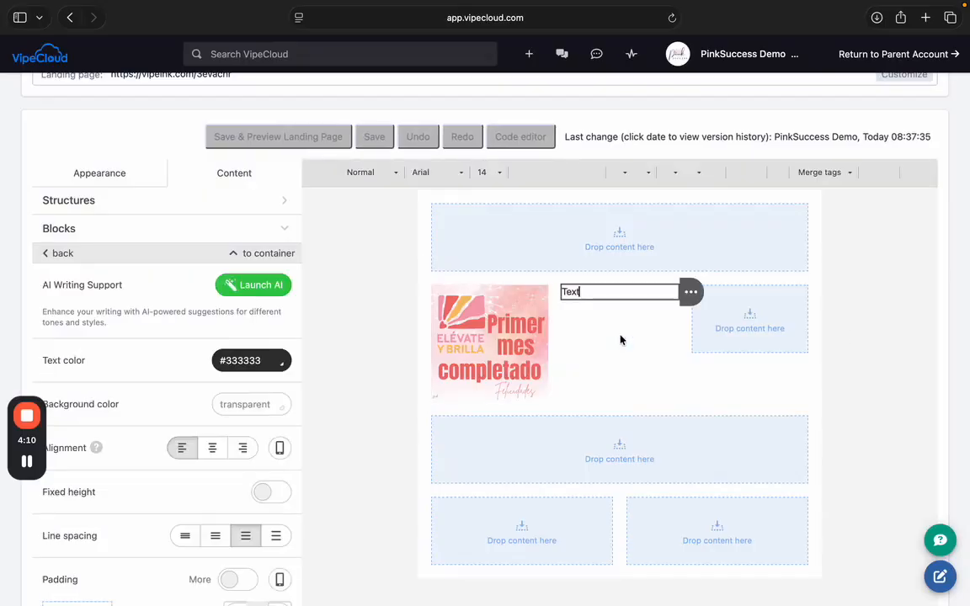
{"action": "double_click", "coordinate": [573, 292]}
{"action": "type", "text": "Typing in what "}
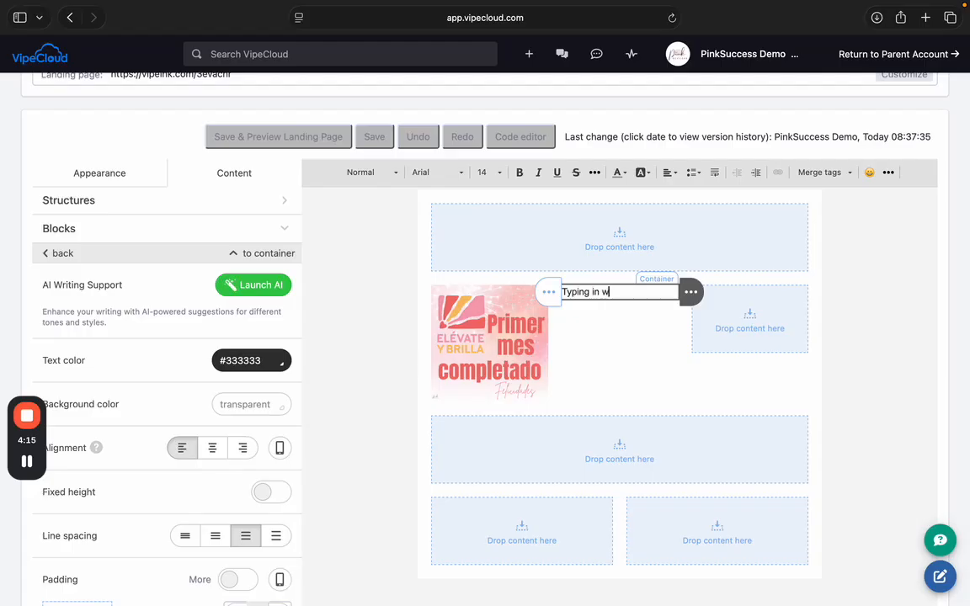
{"action": "type", "text": "I"}
{"action": "type", "text": ". wa."}
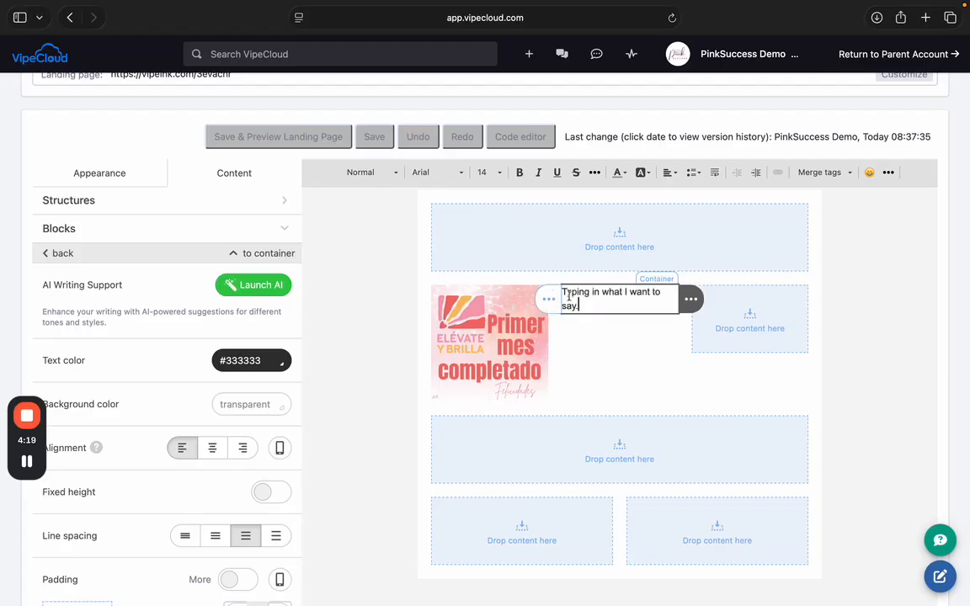
{"action": "mouse_move", "coordinate": [736, 342]}
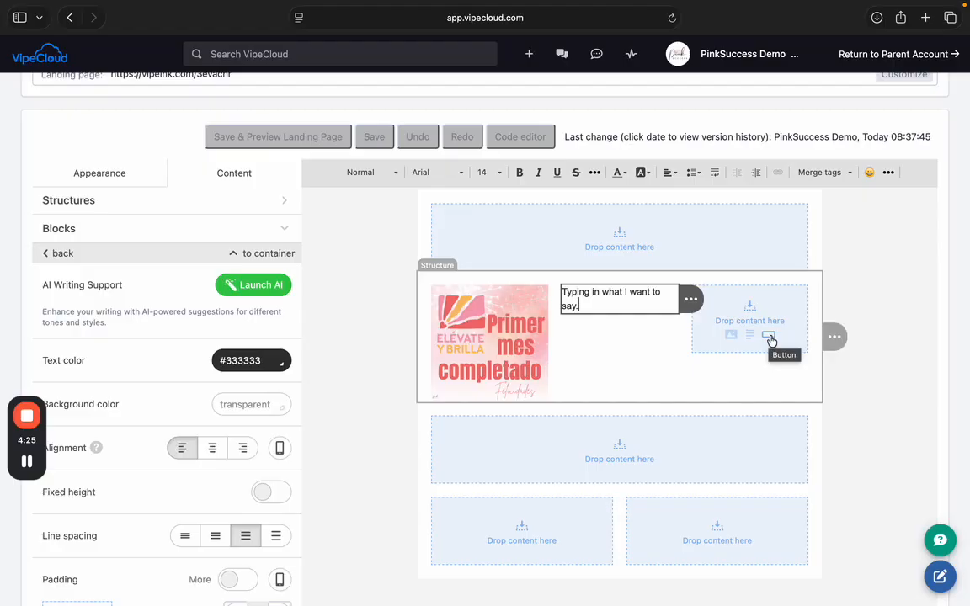
{"action": "left_click", "coordinate": [770, 337]}
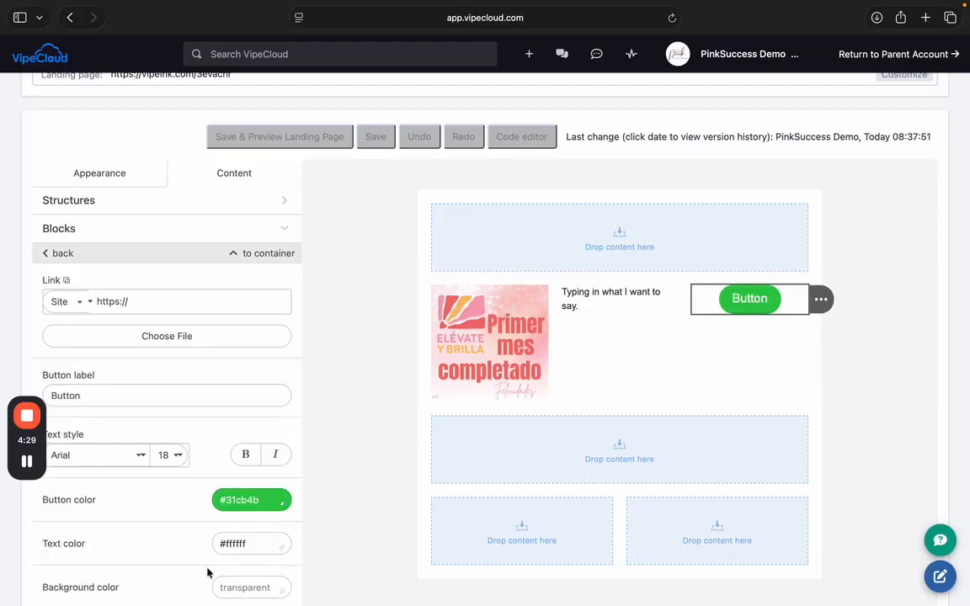
{"action": "double_click", "coordinate": [111, 394]}
{"action": "type", "text": "Cli"}
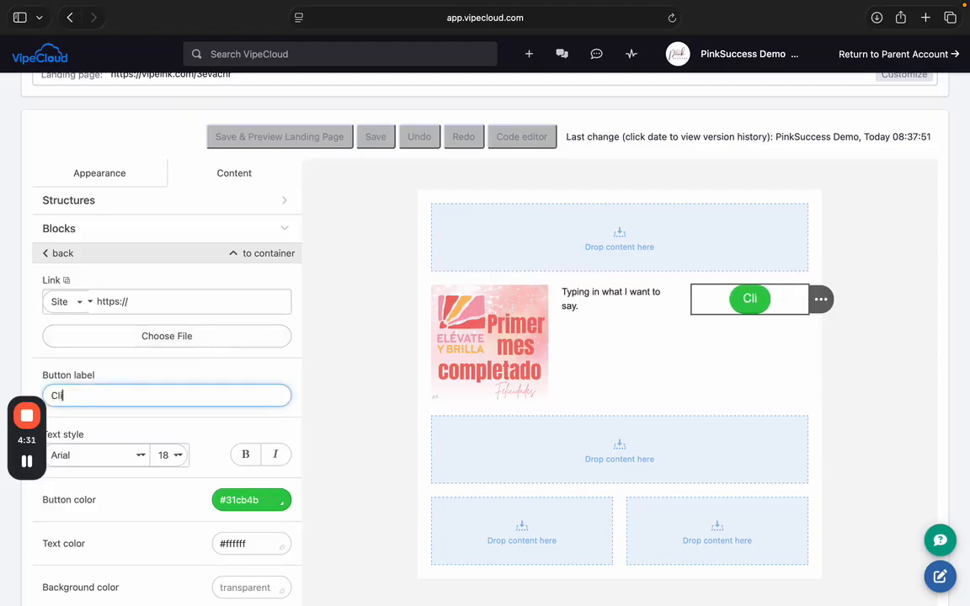
{"action": "type", "text": "ck Here for "}
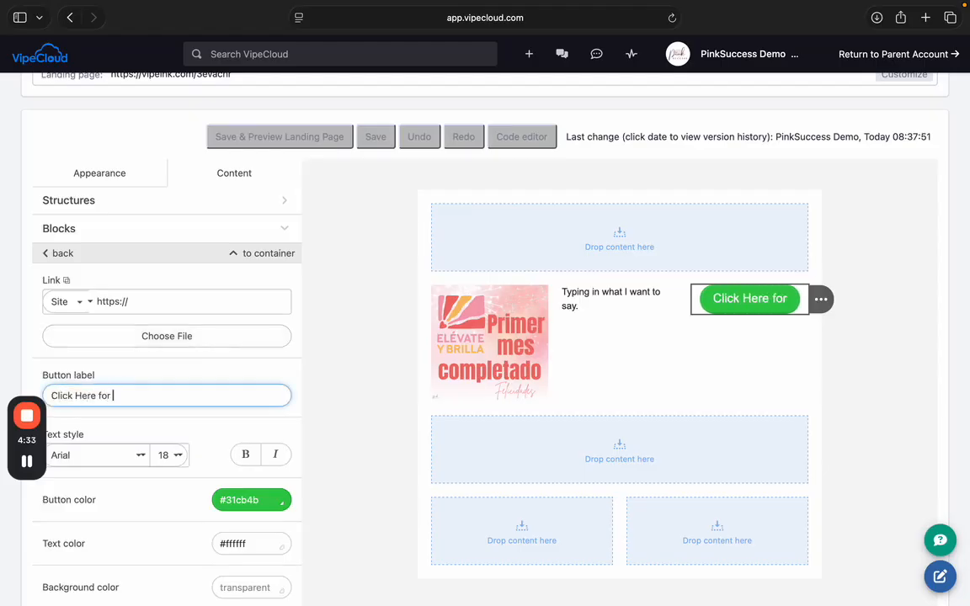
{"action": "type", "text": "More Info"}
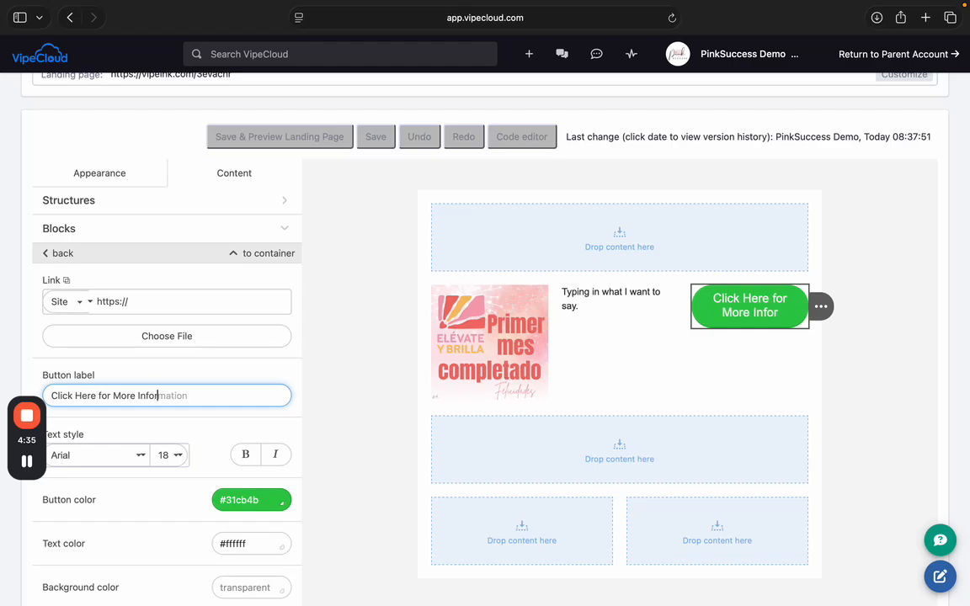
{"action": "left_click", "coordinate": [144, 300]}
{"action": "type", "text": "www.marykay.com"}
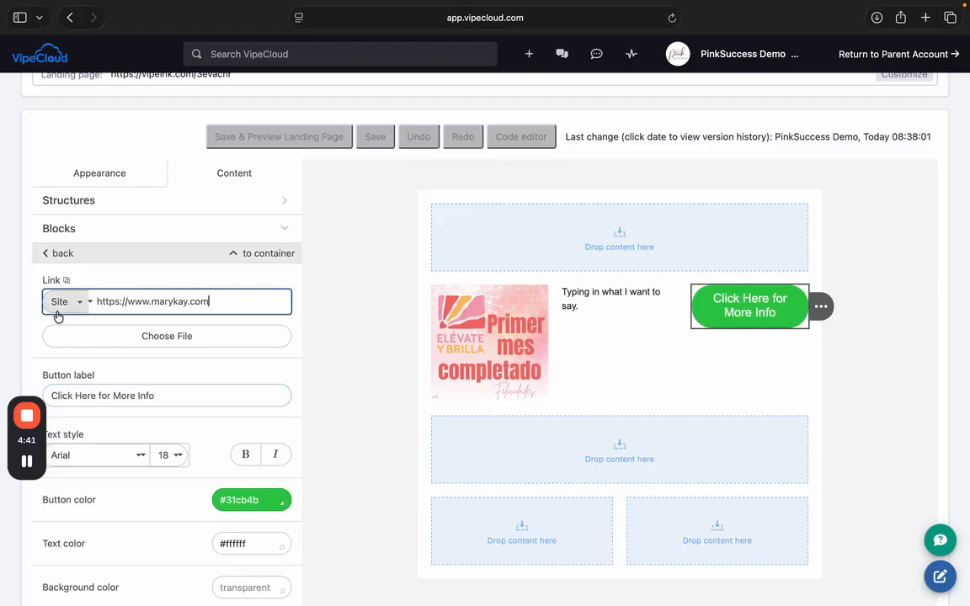
{"action": "left_click", "coordinate": [151, 268]}
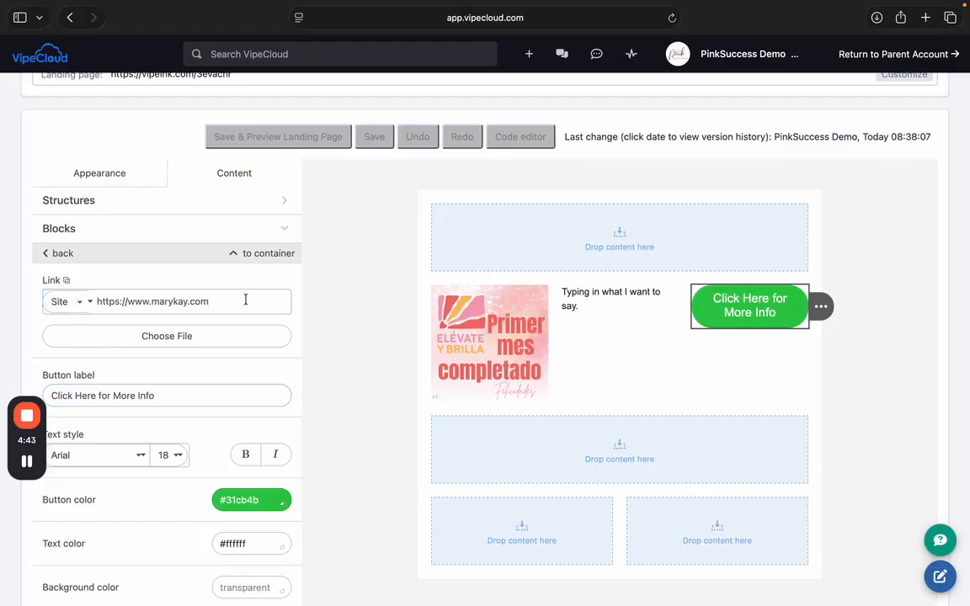
{"action": "scroll", "coordinate": [232, 361], "scroll_direction": "down", "scroll_amount": 3}
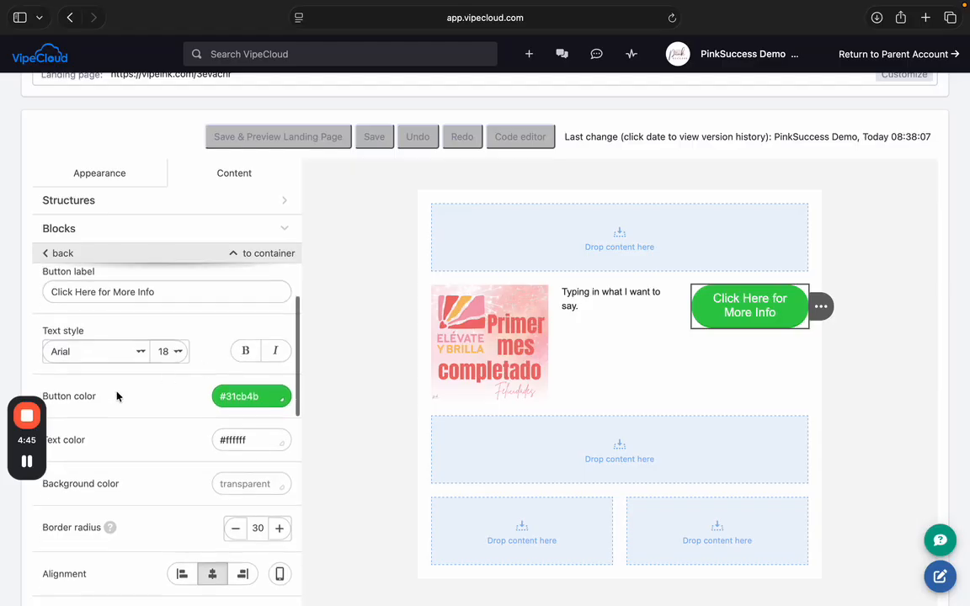
- Make the button fill white #ffffff with dark grey #333333 text
{"action": "left_click", "coordinate": [238, 396]}
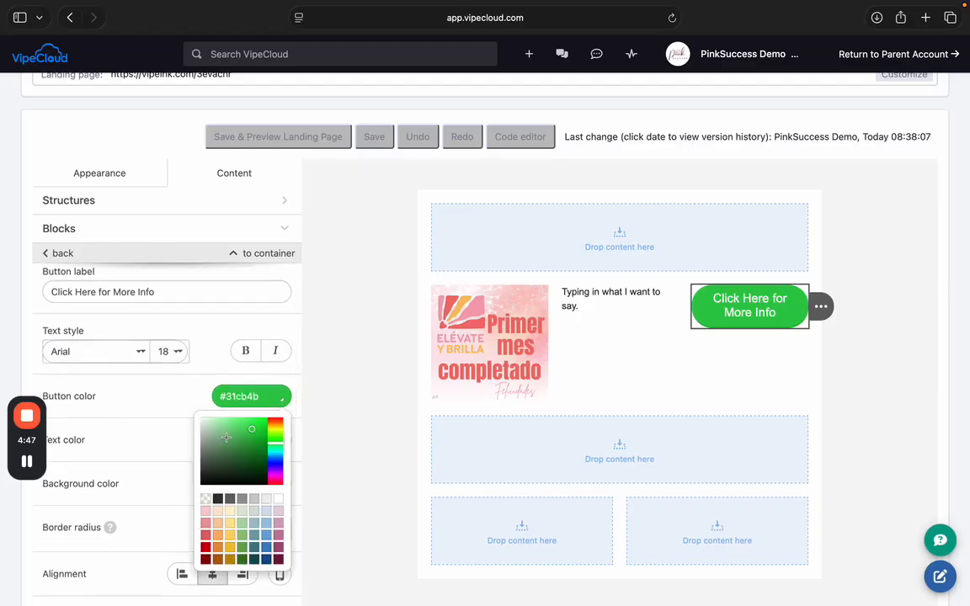
{"action": "left_click", "coordinate": [218, 500]}
{"action": "left_click", "coordinate": [251, 396]}
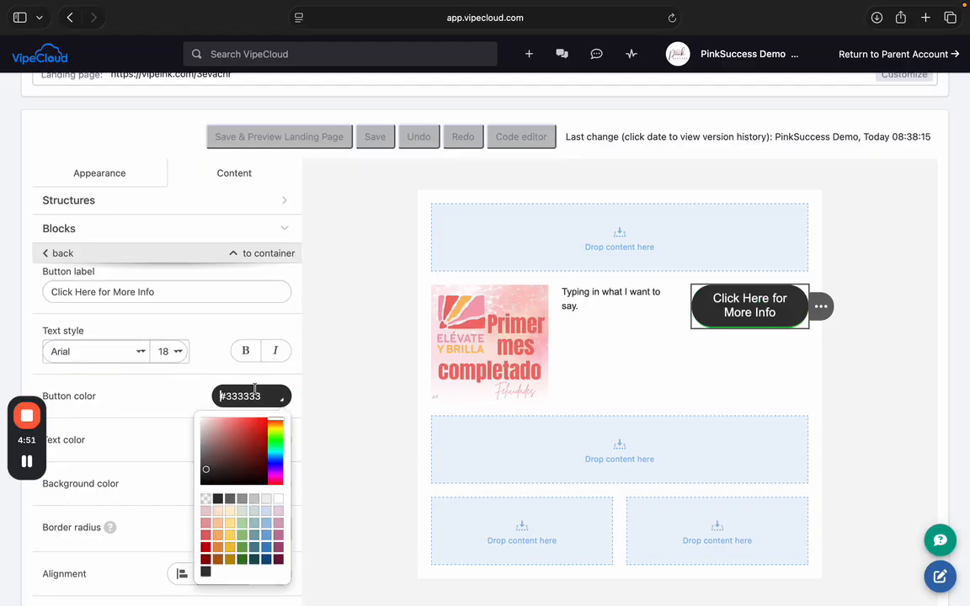
{"action": "left_click", "coordinate": [279, 501]}
{"action": "scroll", "coordinate": [214, 469], "scroll_direction": "down", "scroll_amount": 2}
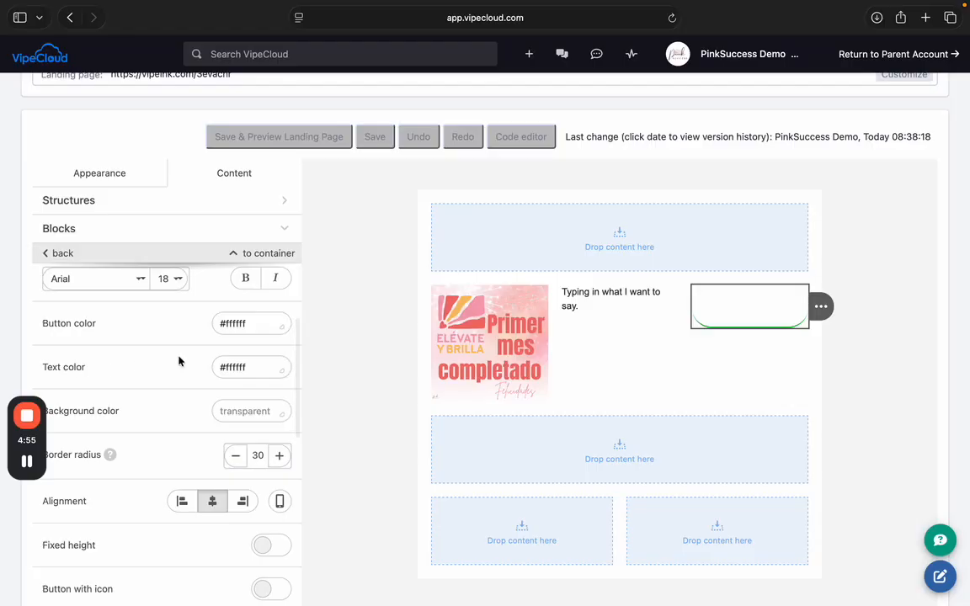
{"action": "left_click", "coordinate": [229, 367]}
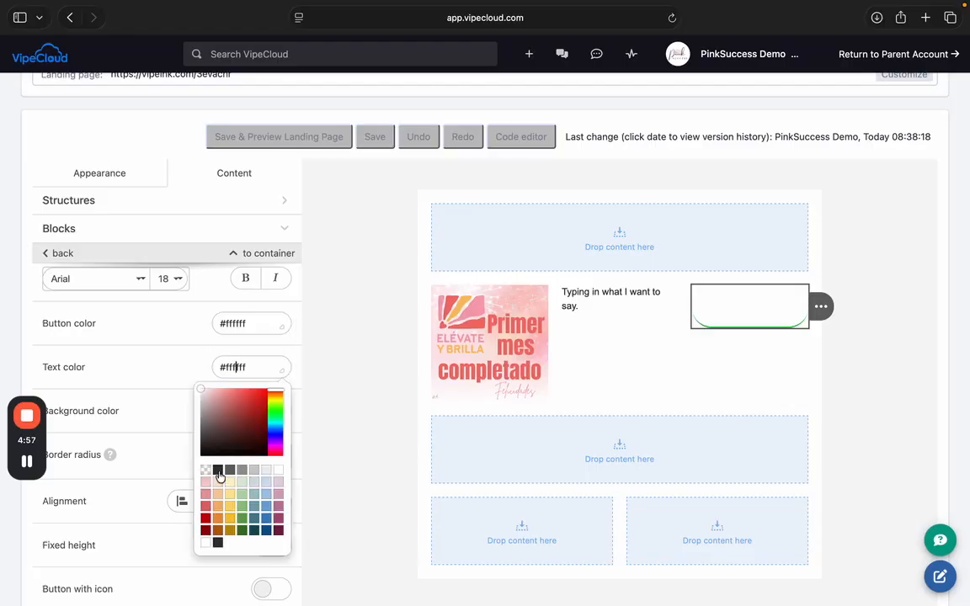
{"action": "left_click", "coordinate": [218, 473]}
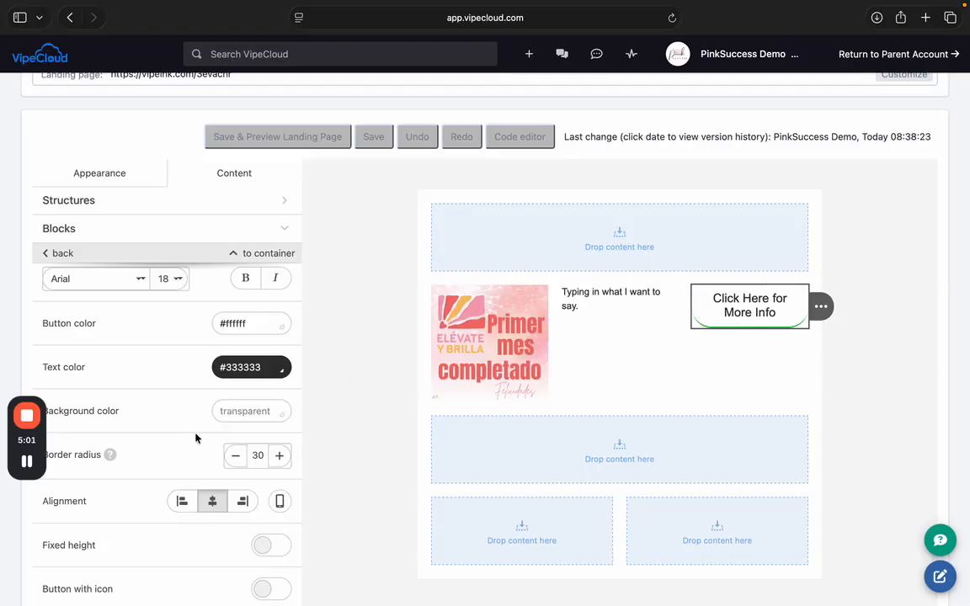
- Give the button one shared light pink #f4cccc border on all sides, width 3
{"action": "scroll", "coordinate": [196, 436], "scroll_direction": "down", "scroll_amount": 4}
{"action": "scroll", "coordinate": [196, 438], "scroll_direction": "down", "scroll_amount": 7}
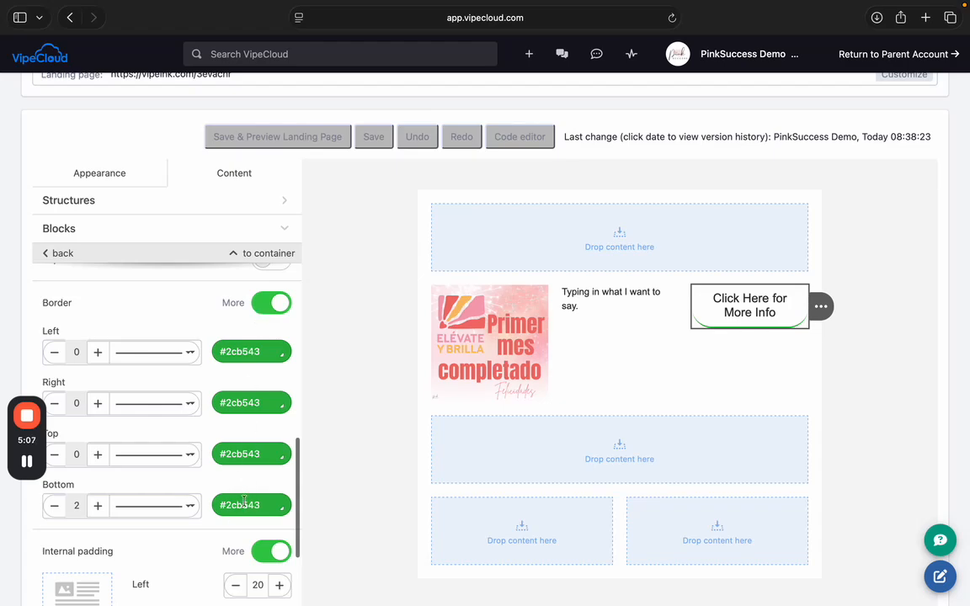
{"action": "left_click", "coordinate": [244, 502]}
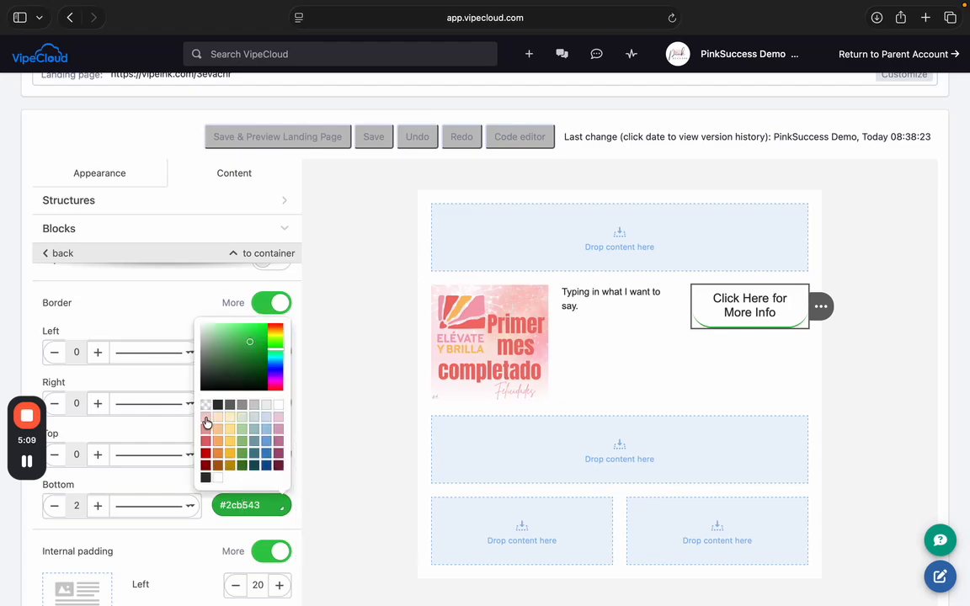
{"action": "left_click", "coordinate": [207, 422]}
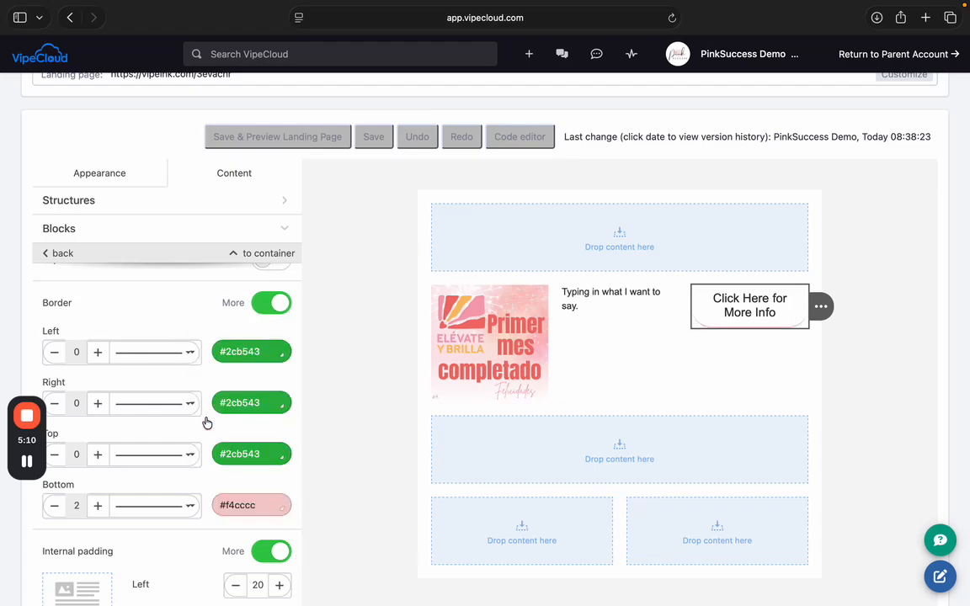
{"action": "left_click", "coordinate": [262, 309]}
{"action": "left_click", "coordinate": [230, 351]}
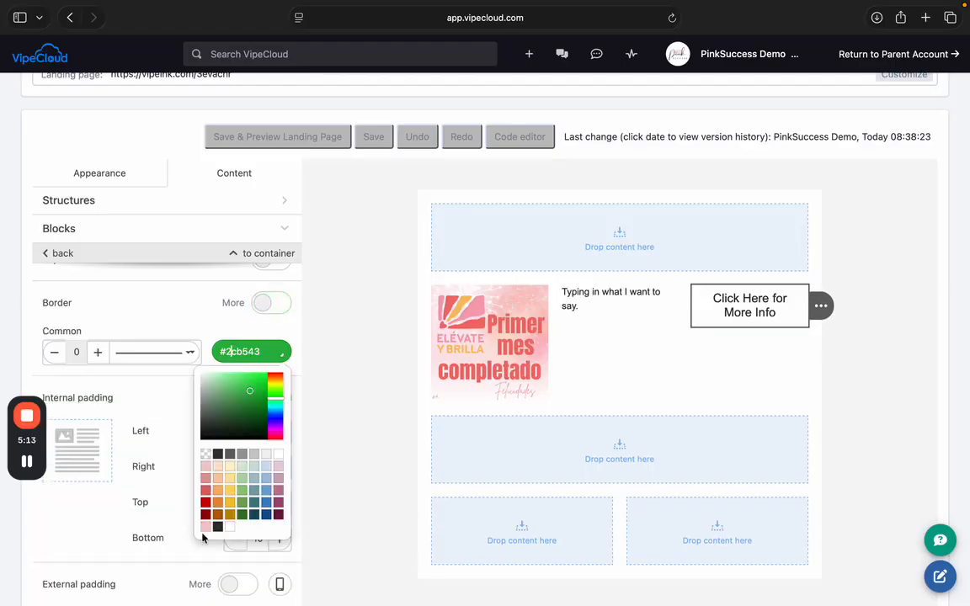
{"action": "left_click", "coordinate": [219, 316]}
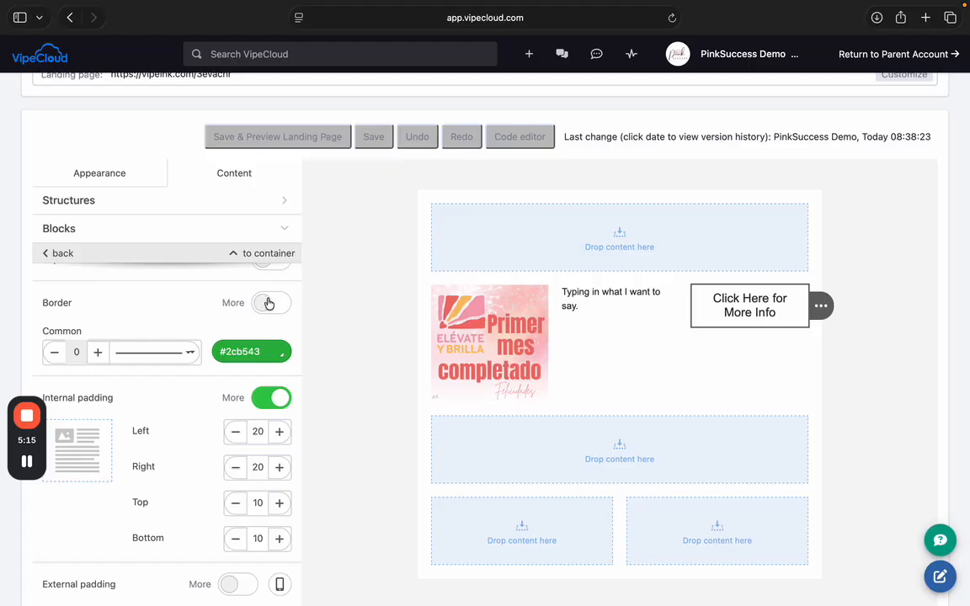
{"action": "left_click", "coordinate": [233, 347]}
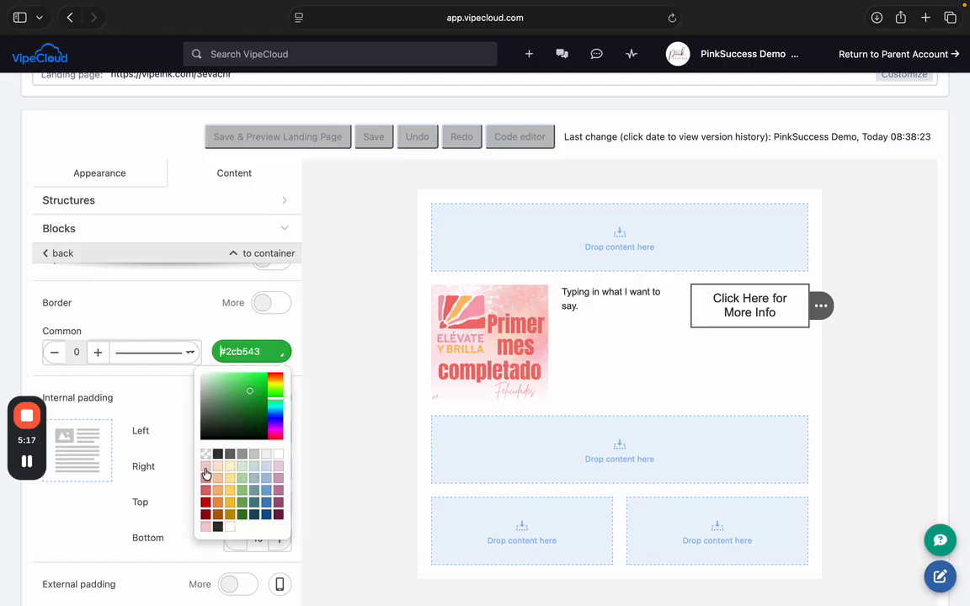
{"action": "left_click", "coordinate": [184, 425]}
{"action": "left_click", "coordinate": [96, 352]}
{"action": "left_click", "coordinate": [97, 352]}
{"action": "left_click", "coordinate": [97, 352]}
{"action": "left_click", "coordinate": [97, 352]}
{"action": "left_click", "coordinate": [96, 352]}
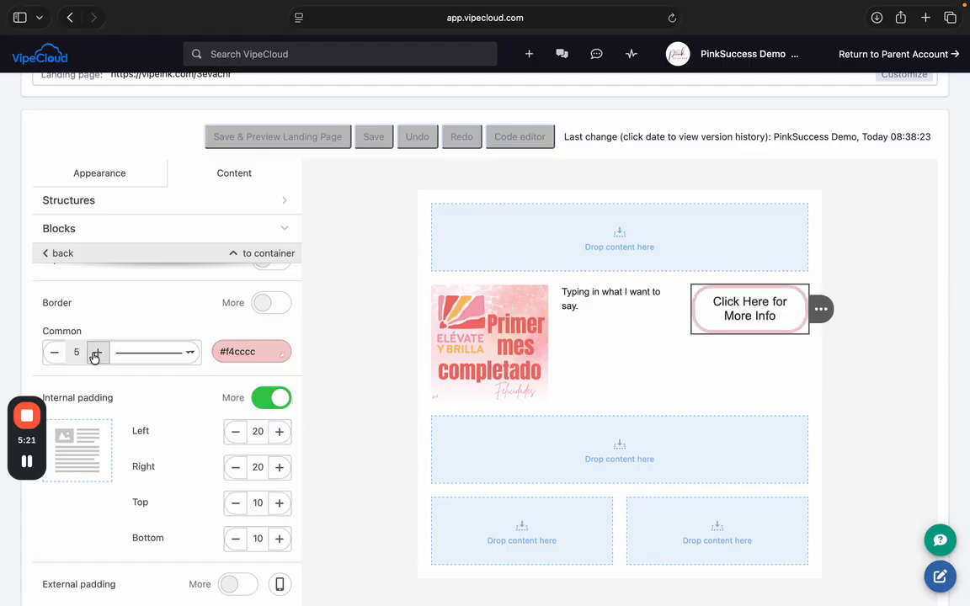
{"action": "left_click", "coordinate": [53, 352]}
{"action": "left_click", "coordinate": [54, 352]}
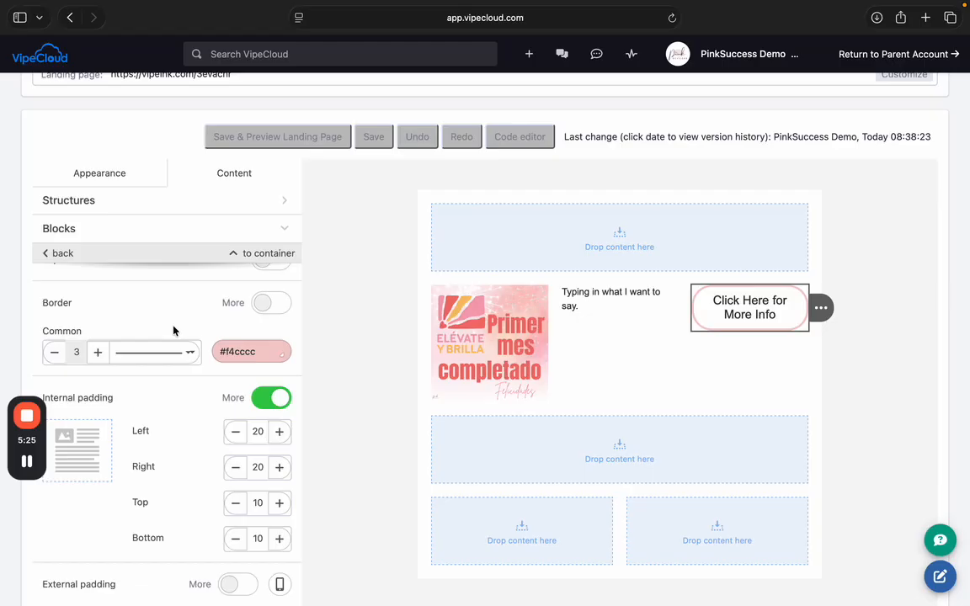
- Select the row holding the image, text and button
{"action": "left_click", "coordinate": [762, 368]}
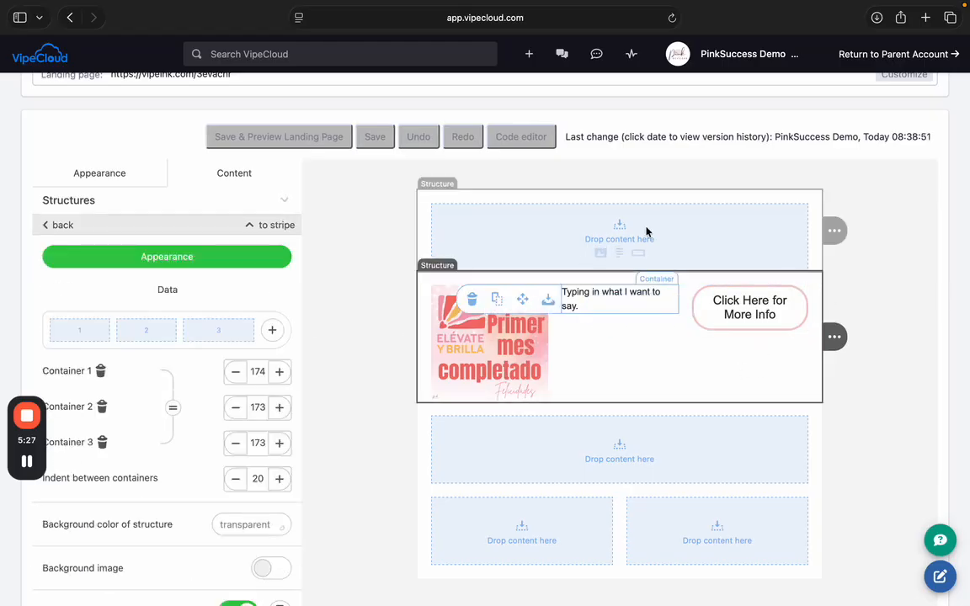
{"action": "scroll", "coordinate": [587, 393], "scroll_direction": "down", "scroll_amount": 1}
{"action": "scroll", "coordinate": [587, 394], "scroll_direction": "down", "scroll_amount": 2}
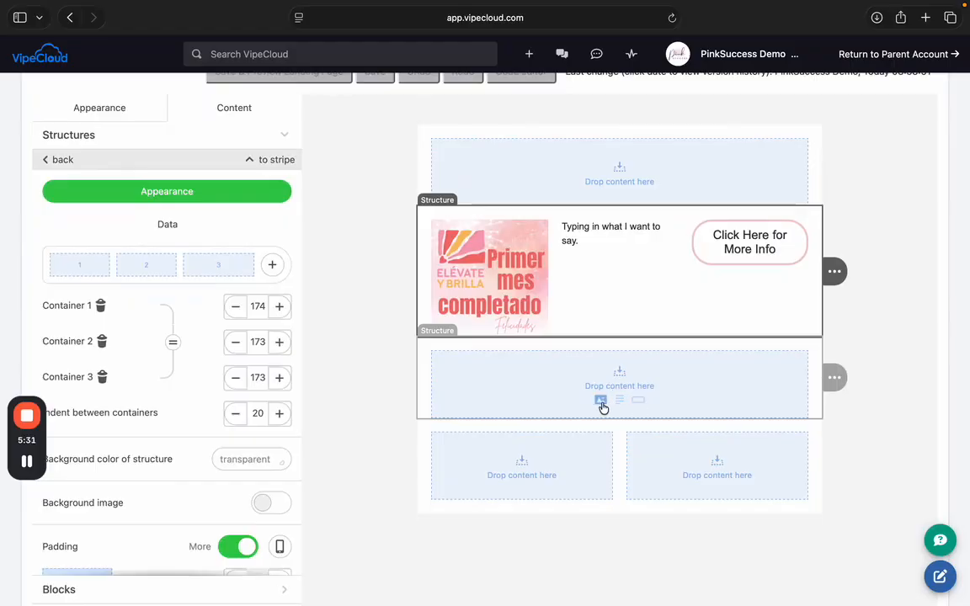
{"action": "left_click", "coordinate": [484, 271]}
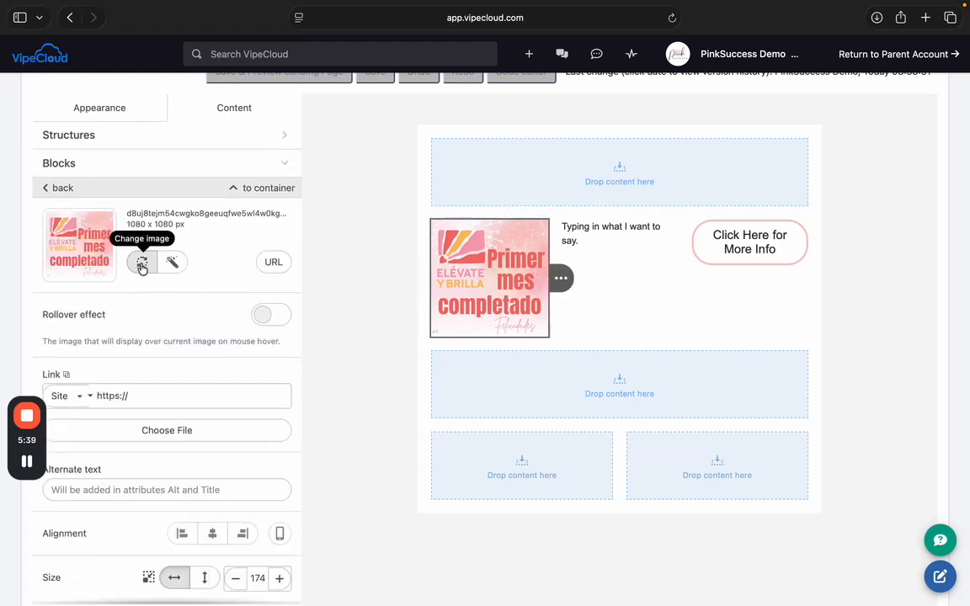
{"action": "scroll", "coordinate": [141, 268], "scroll_direction": "down", "scroll_amount": 1}
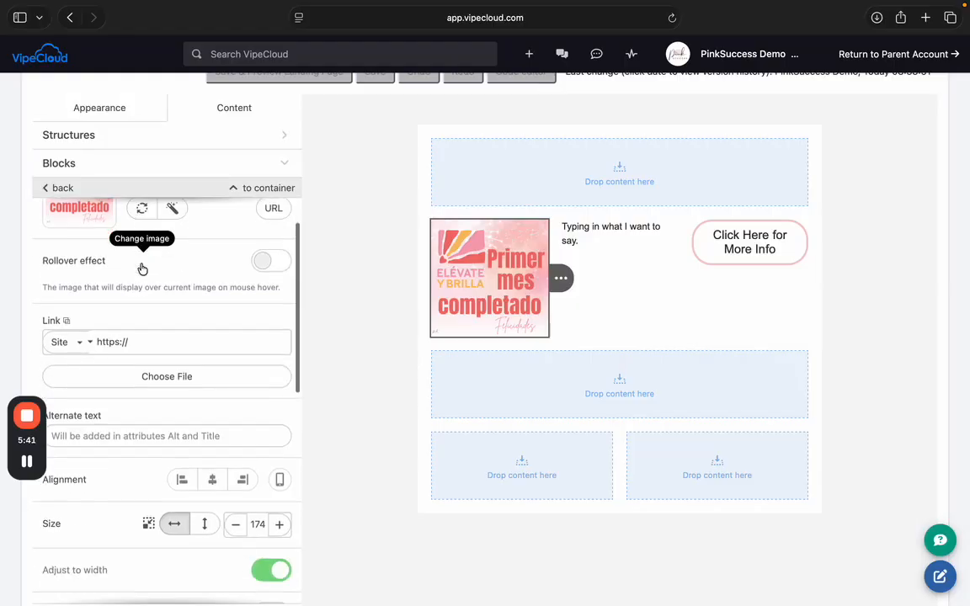
{"action": "left_click", "coordinate": [138, 345]}
{"action": "type", "text": "www.marykay.com"}
{"action": "left_click", "coordinate": [163, 321]}
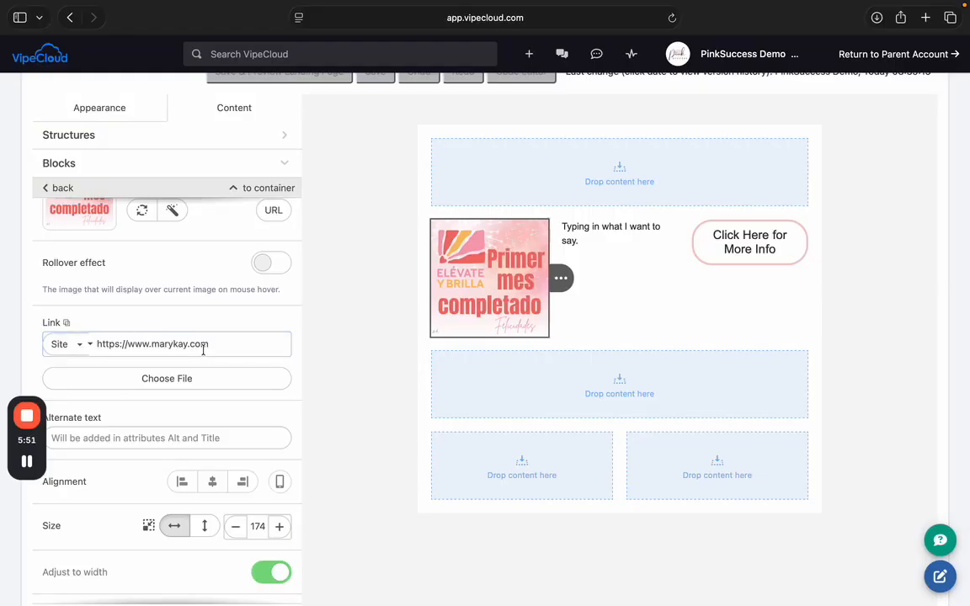
{"action": "scroll", "coordinate": [203, 351], "scroll_direction": "down", "scroll_amount": 2}
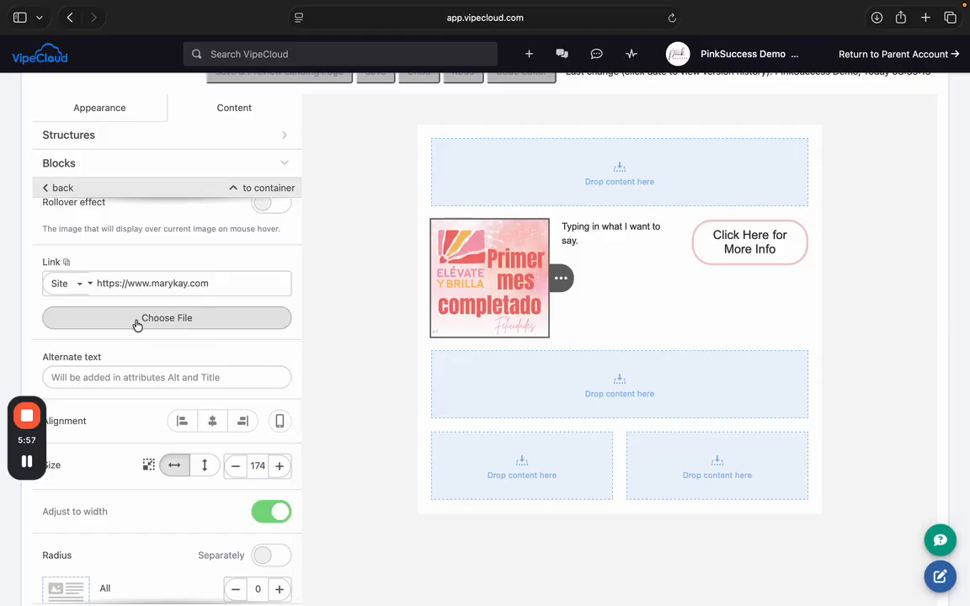
- Link the image to the stored file SP WElcome Brochure NC.pdf
{"action": "left_click", "coordinate": [200, 325]}
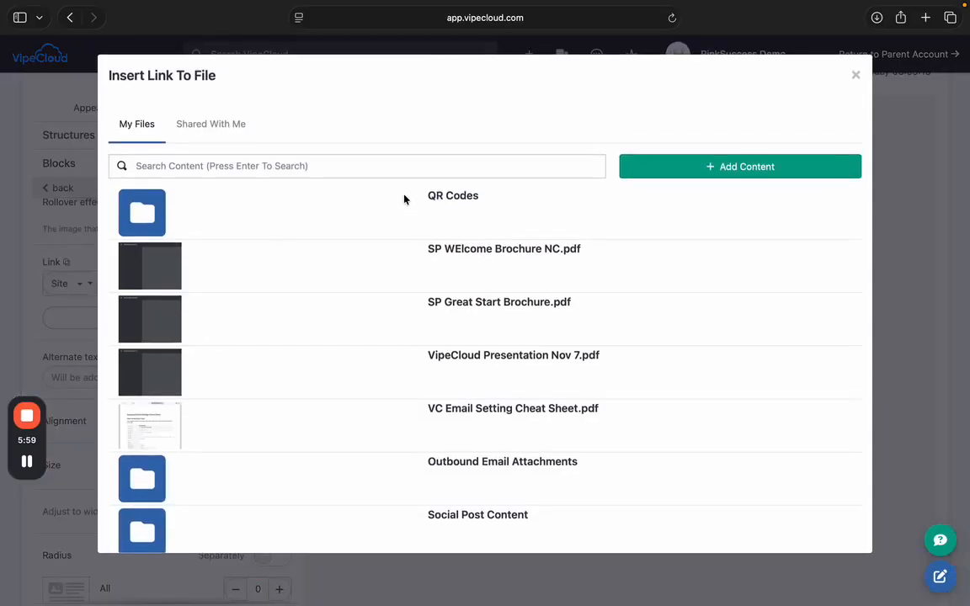
{"action": "left_click", "coordinate": [451, 251]}
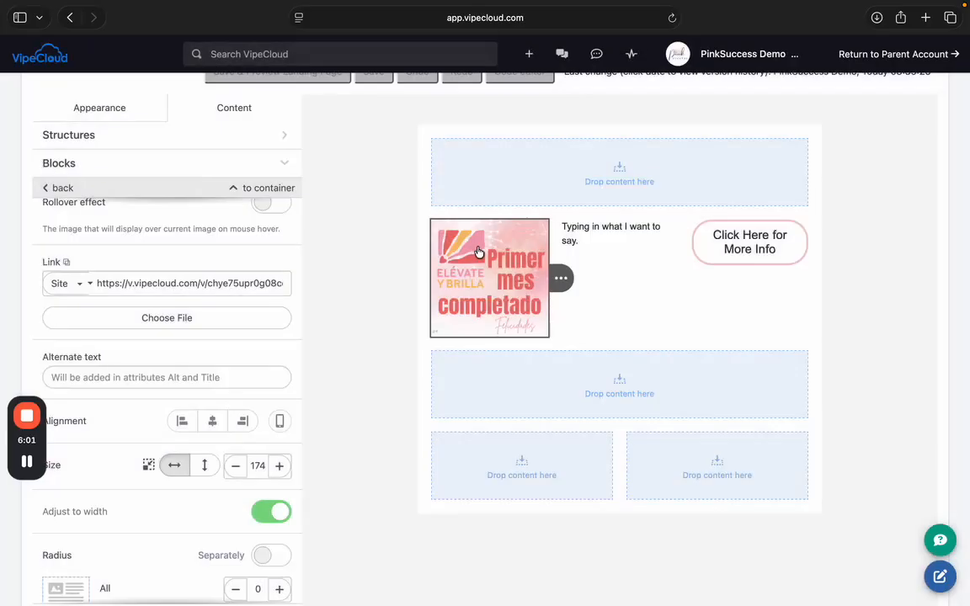
{"action": "scroll", "coordinate": [225, 260], "scroll_direction": "up", "scroll_amount": 2}
{"action": "scroll", "coordinate": [226, 260], "scroll_direction": "up", "scroll_amount": 1}
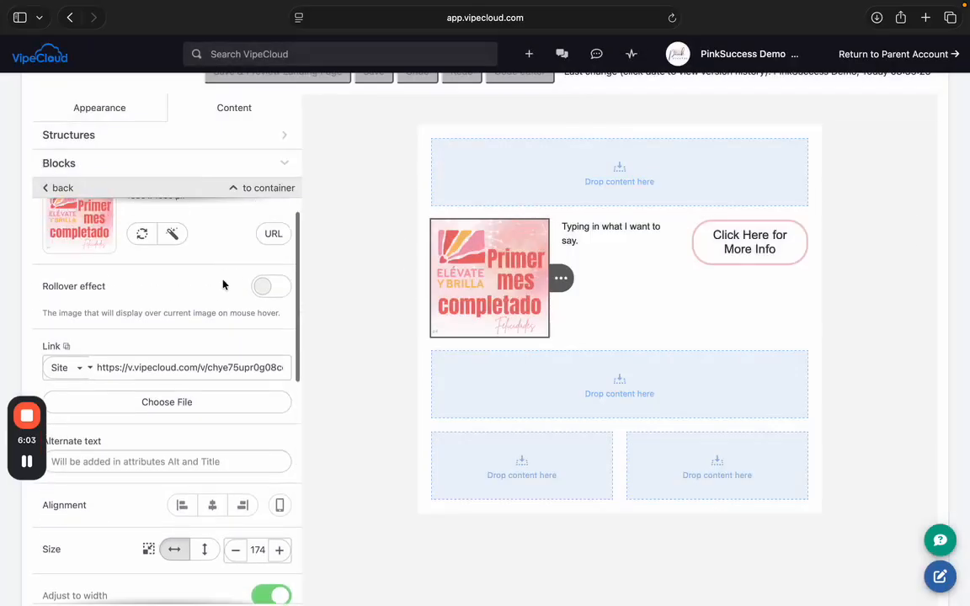
{"action": "scroll", "coordinate": [223, 284], "scroll_direction": "up", "scroll_amount": 2}
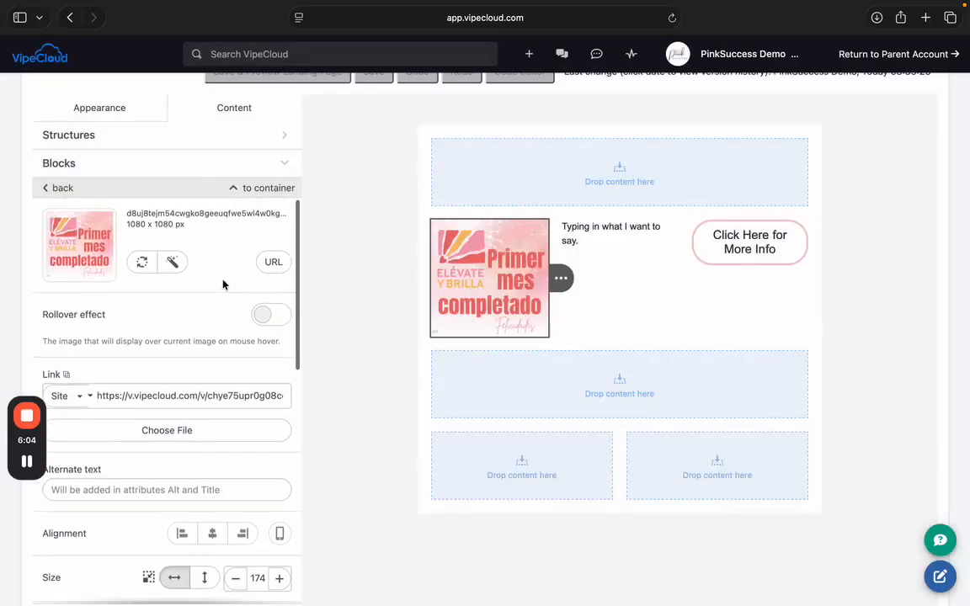
- Copy the image's own file URL and paste it in as the image's link
{"action": "left_click", "coordinate": [272, 263]}
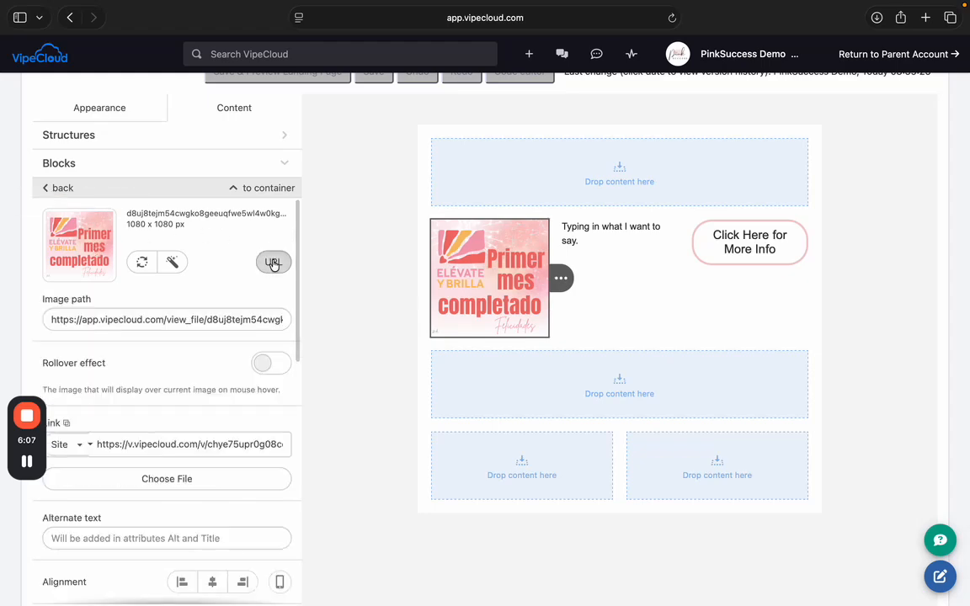
{"action": "left_click", "coordinate": [125, 324]}
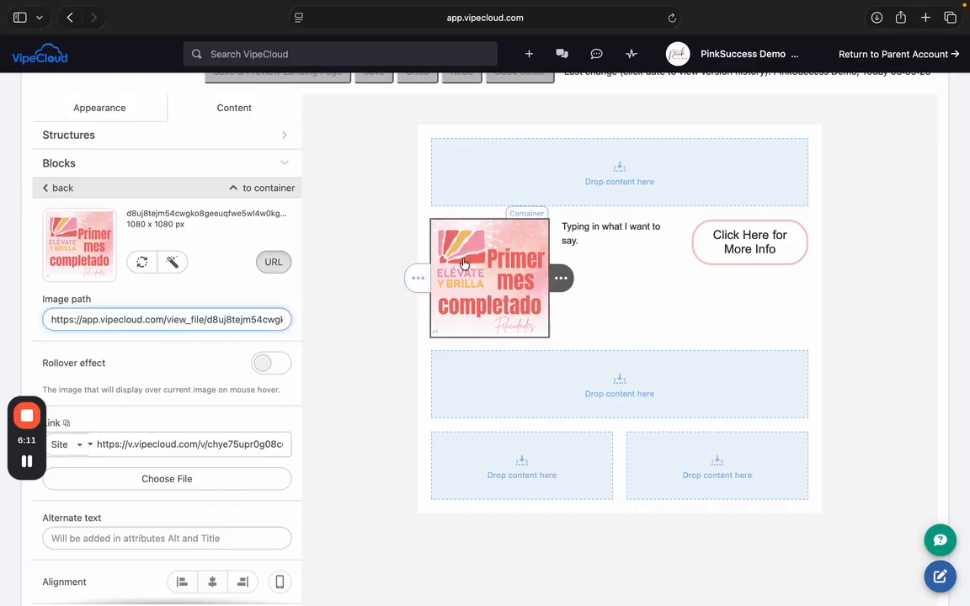
{"action": "triple_click", "coordinate": [142, 319]}
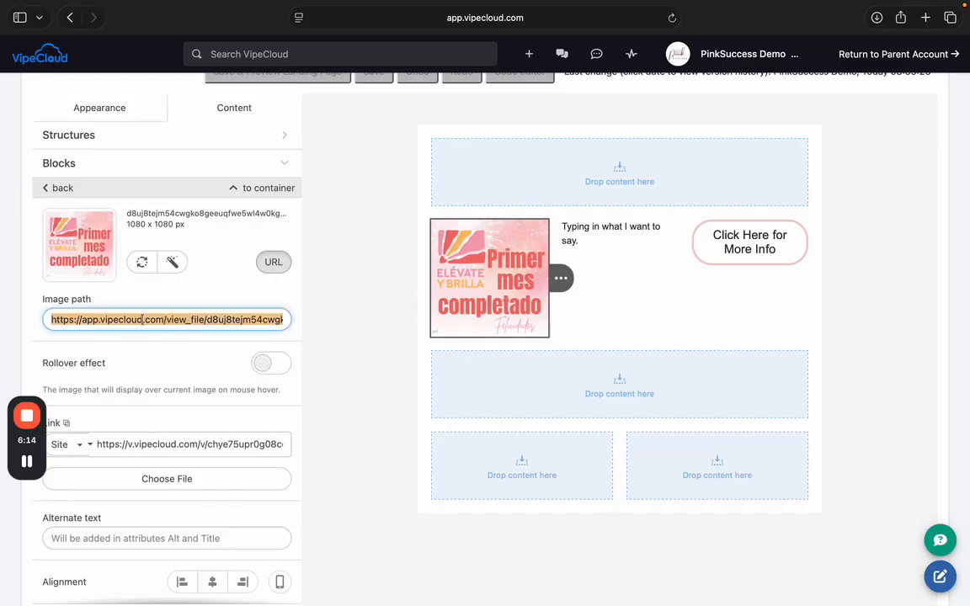
{"action": "right_click", "coordinate": [200, 319]}
{"action": "left_click", "coordinate": [236, 335]}
{"action": "triple_click", "coordinate": [146, 451]}
{"action": "right_click", "coordinate": [146, 451]}
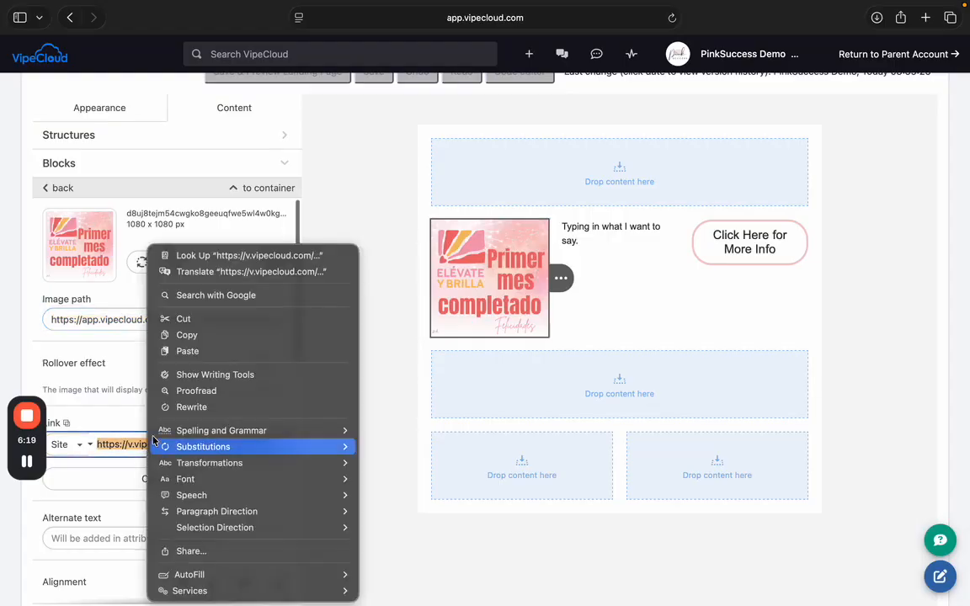
{"action": "left_click", "coordinate": [203, 352]}
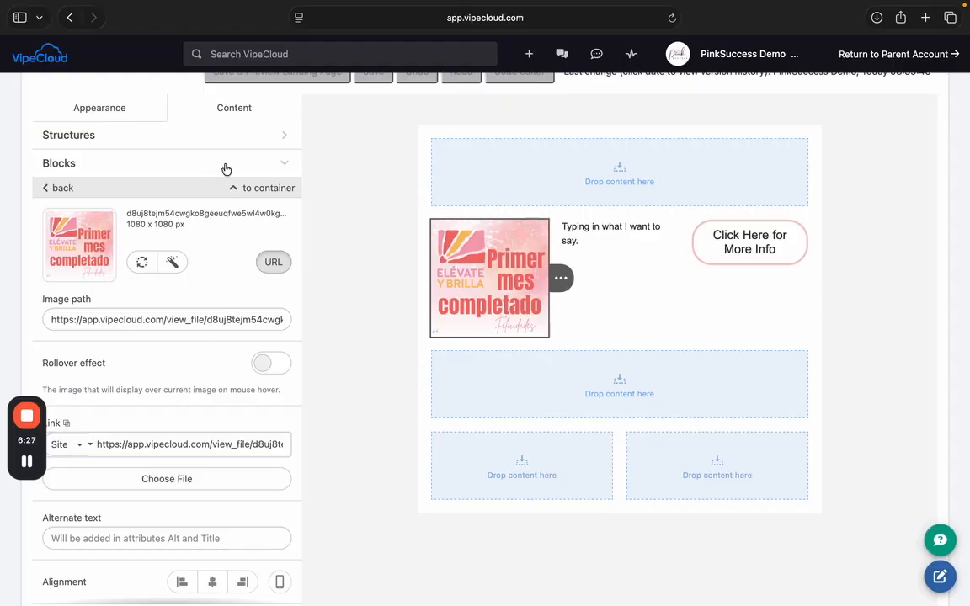
{"action": "left_click", "coordinate": [244, 164]}
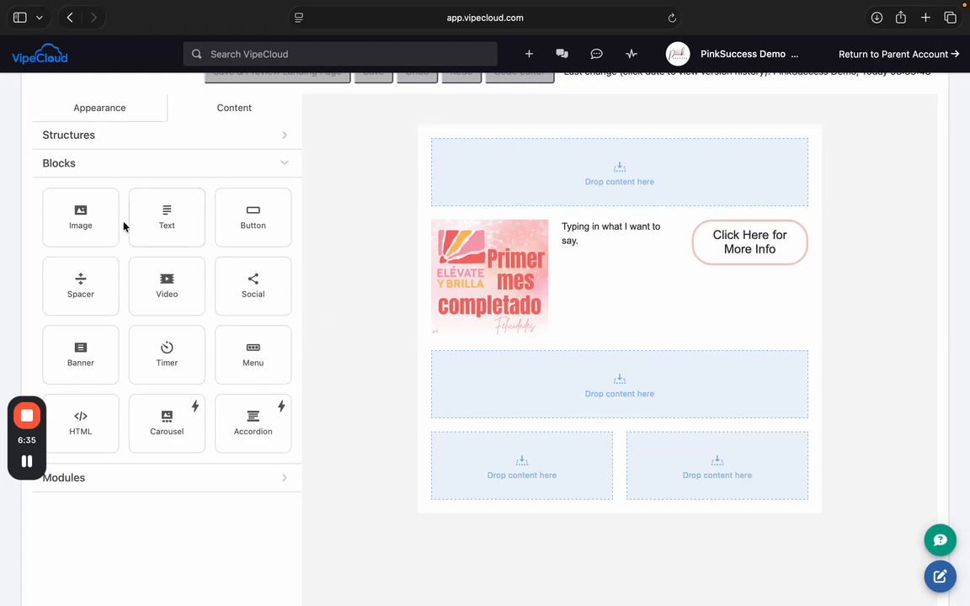
- Drop an image block into the empty top row and fill it with Cust 1.png
{"action": "mouse_move", "coordinate": [90, 223]}
{"action": "left_mouse_down"}
{"action": "mouse_move", "coordinate": [571, 160]}
{"action": "mouse_move", "coordinate": [557, 167]}
{"action": "left_mouse_up"}
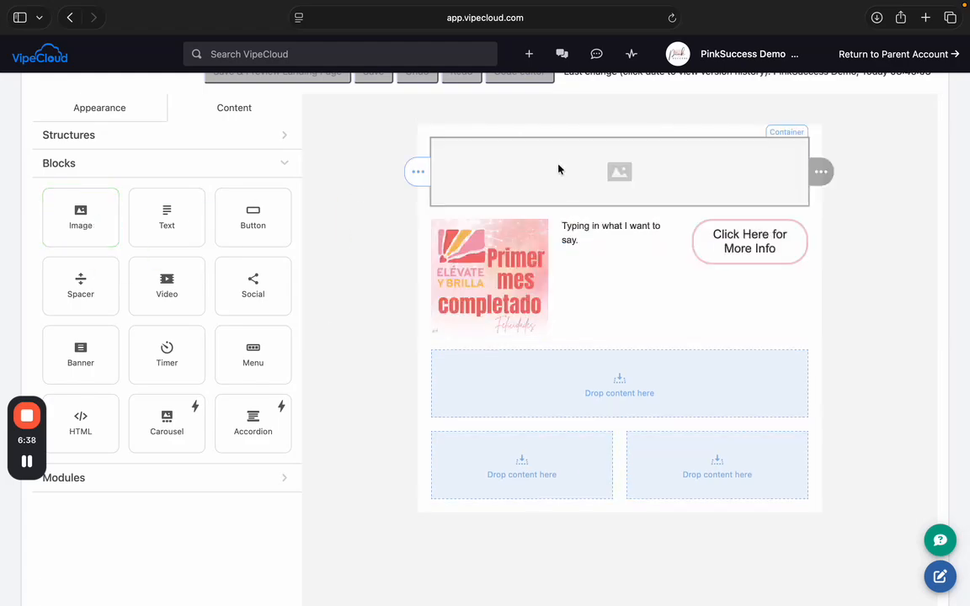
{"action": "left_click", "coordinate": [618, 171]}
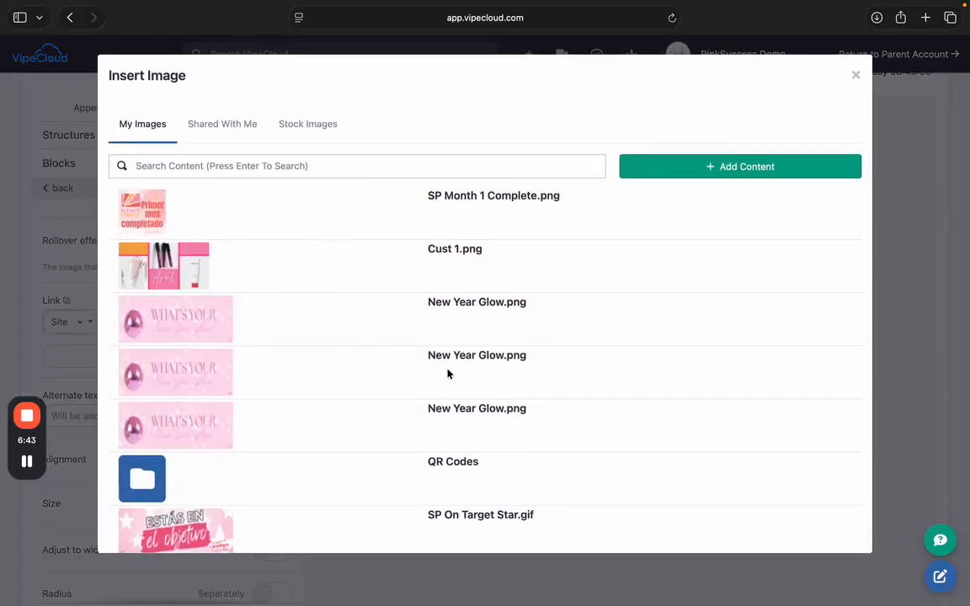
{"action": "left_click", "coordinate": [459, 253]}
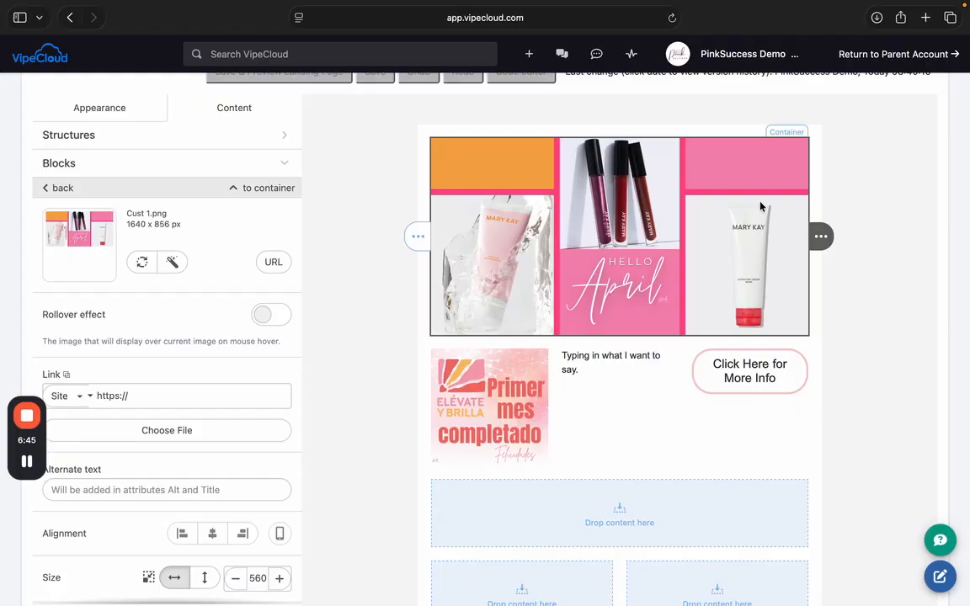
{"action": "scroll", "coordinate": [380, 382], "scroll_direction": "down", "scroll_amount": 1}
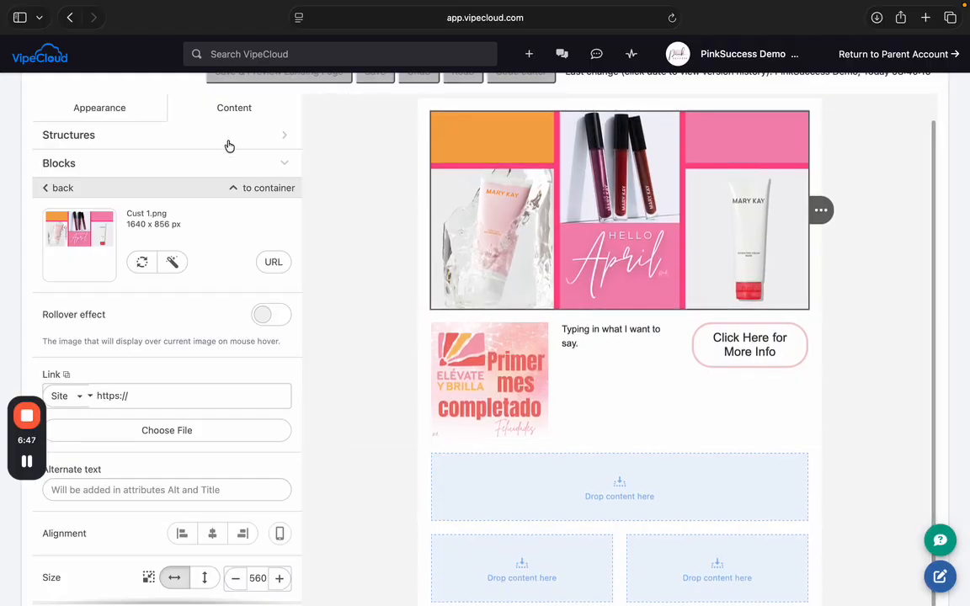
- Drop a Spacer block with a thin divider line into the full-width row below the three-column row
{"action": "left_click", "coordinate": [215, 171]}
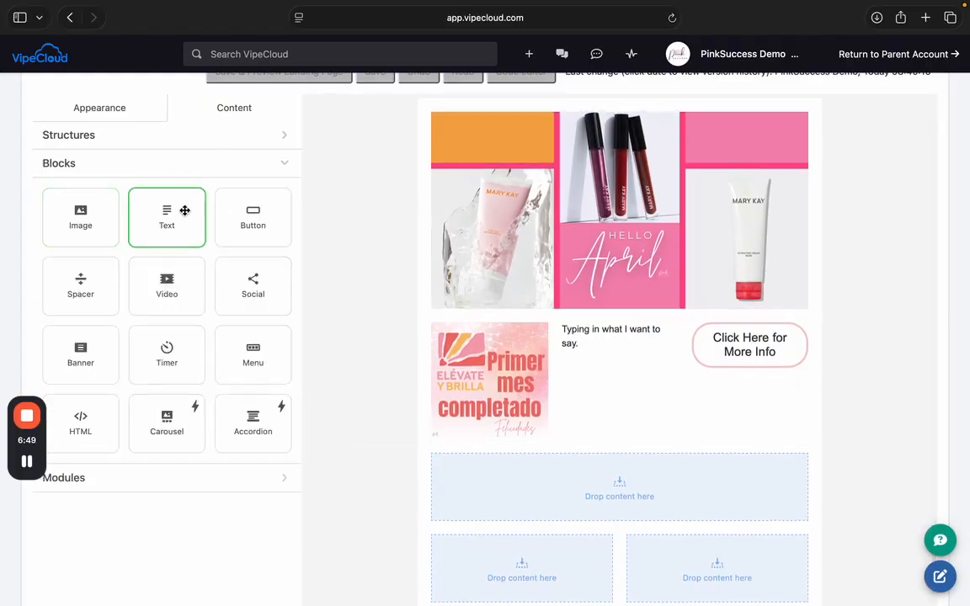
{"action": "scroll", "coordinate": [178, 211], "scroll_direction": "down", "scroll_amount": 2}
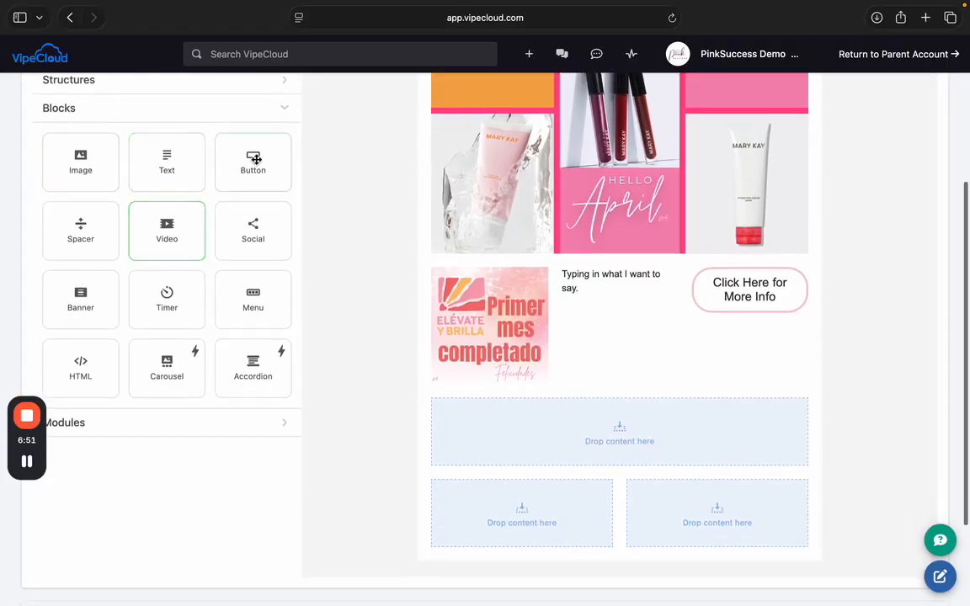
{"action": "scroll", "coordinate": [189, 240], "scroll_direction": "down", "scroll_amount": 1}
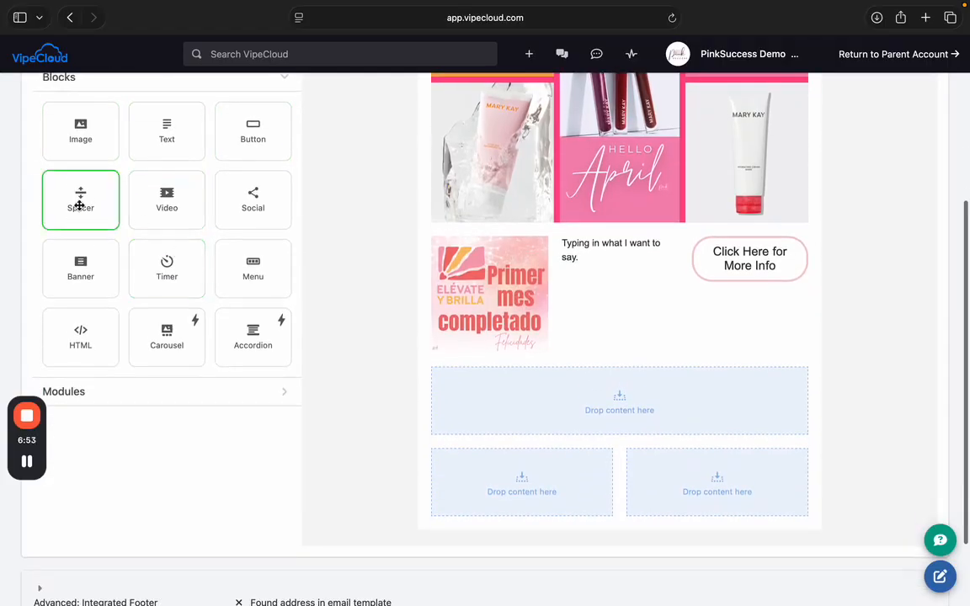
{"action": "left_click_drag", "start_coordinate": [81, 204], "coordinate": [561, 404]}
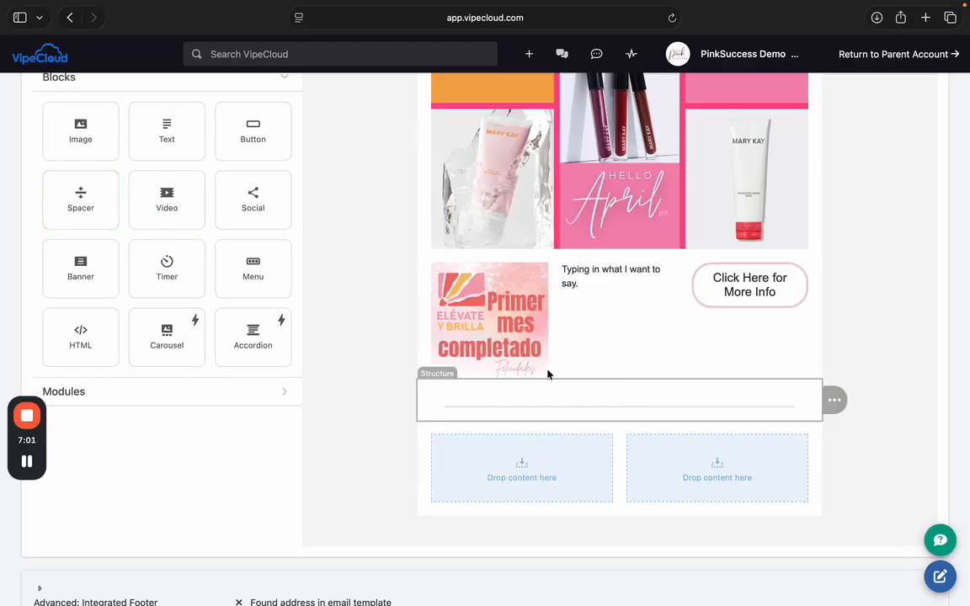
{"action": "scroll", "coordinate": [337, 427], "scroll_direction": "down", "scroll_amount": 1}
{"action": "scroll", "coordinate": [348, 371], "scroll_direction": "up", "scroll_amount": 1}
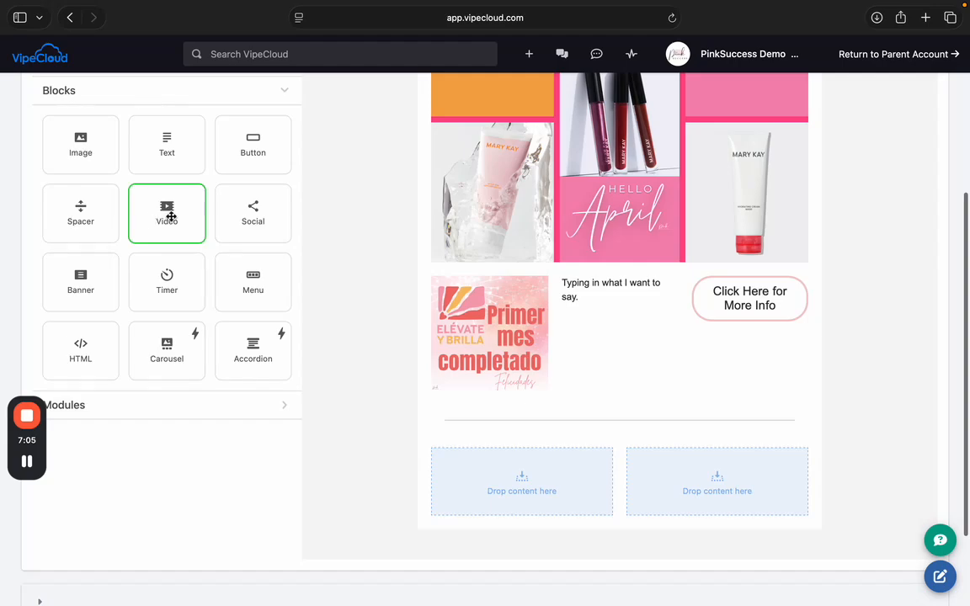
- Add a Video block to the bottom row's left column showing SP Build a Star Poster.mp4
{"action": "left_click_drag", "start_coordinate": [158, 206], "coordinate": [464, 459]}
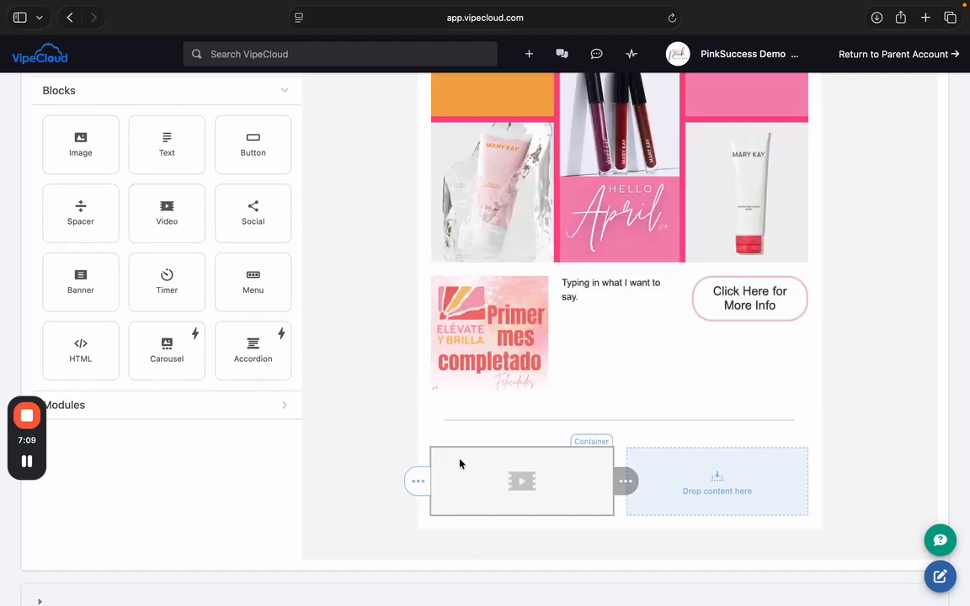
{"action": "left_click", "coordinate": [495, 485]}
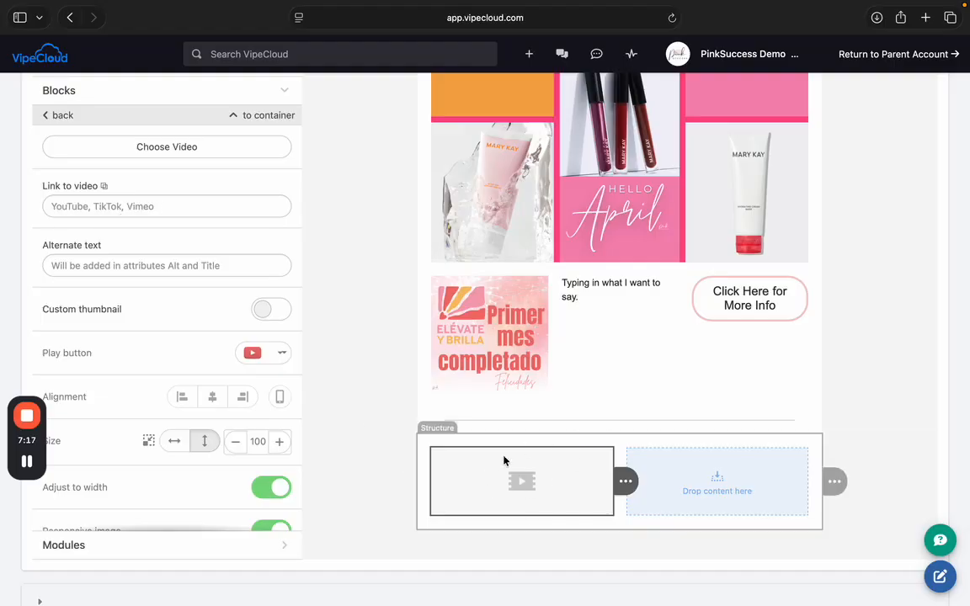
{"action": "left_click", "coordinate": [149, 152]}
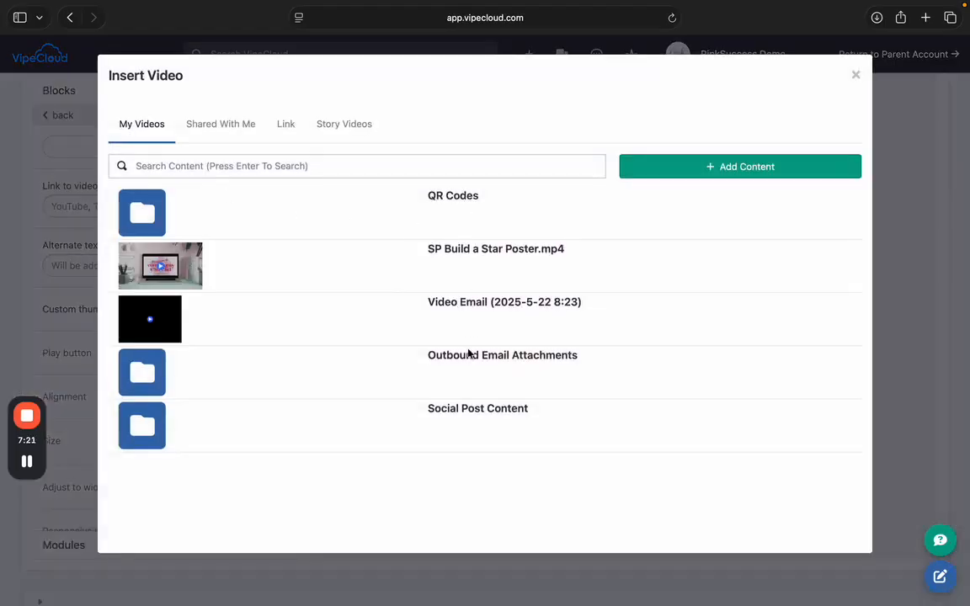
{"action": "left_click", "coordinate": [455, 261]}
{"action": "scroll", "coordinate": [368, 413], "scroll_direction": "down", "scroll_amount": 1}
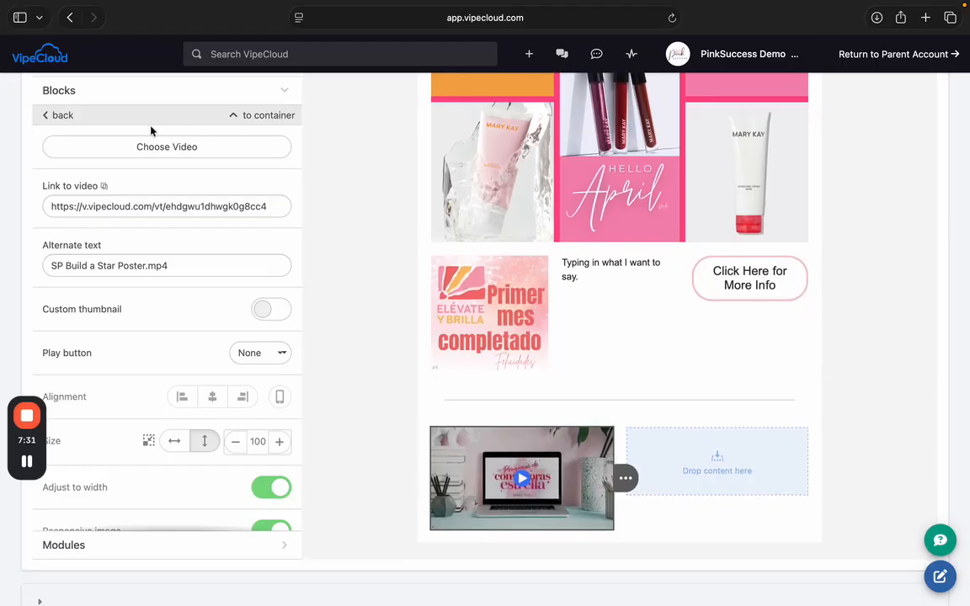
{"action": "scroll", "coordinate": [145, 299], "scroll_direction": "up", "scroll_amount": 2}
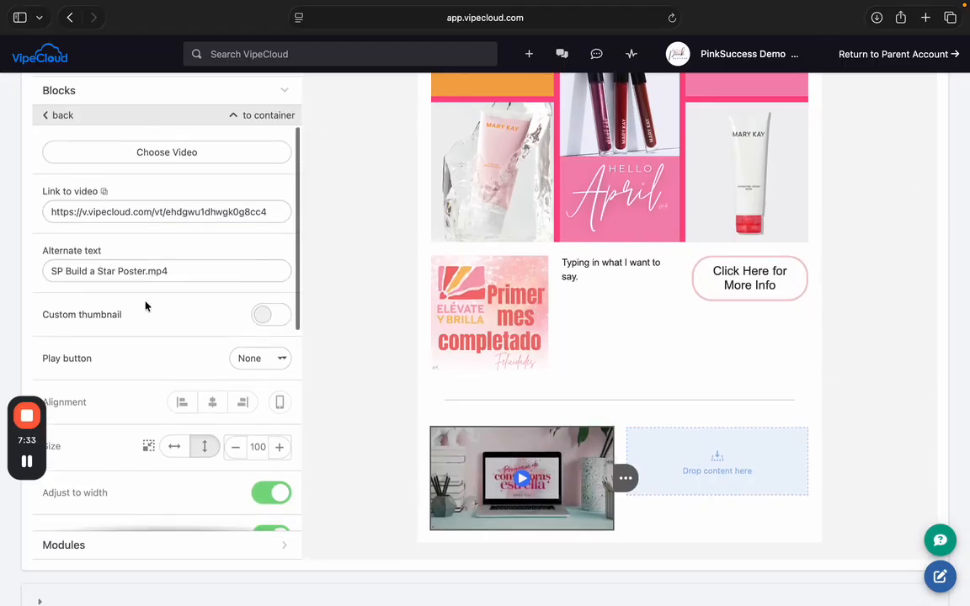
{"action": "left_click", "coordinate": [204, 96]}
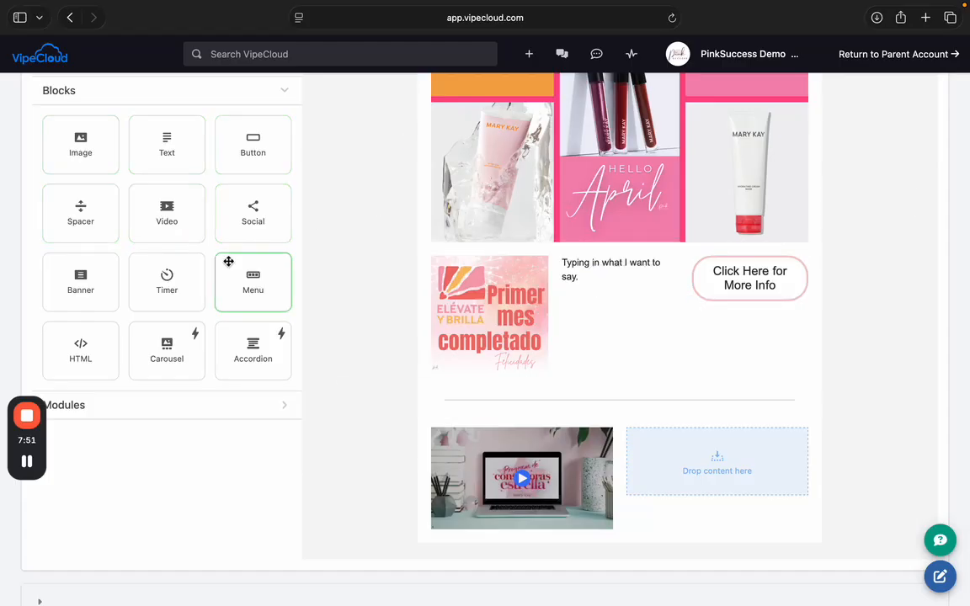
{"action": "scroll", "coordinate": [367, 255], "scroll_direction": "up", "scroll_amount": 1}
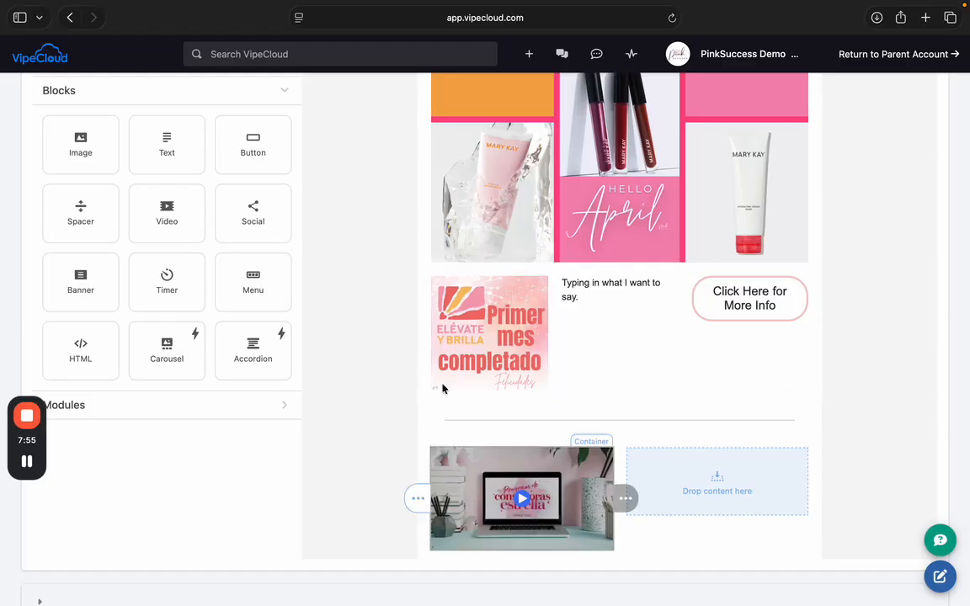
{"action": "scroll", "coordinate": [353, 194], "scroll_direction": "up", "scroll_amount": 5}
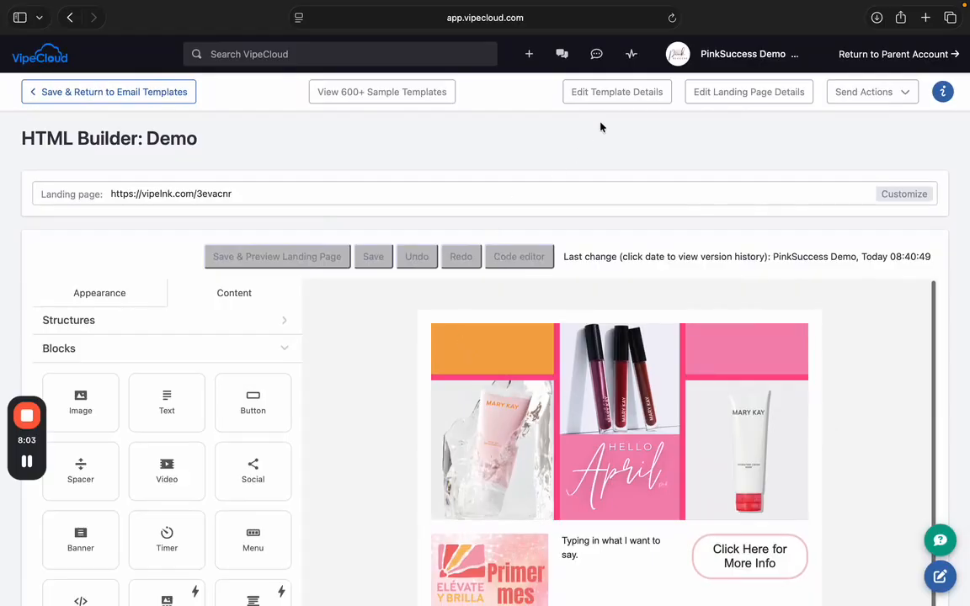
- Replace the template's subject line with 'April Demo' and save the template details
{"action": "left_click", "coordinate": [641, 98]}
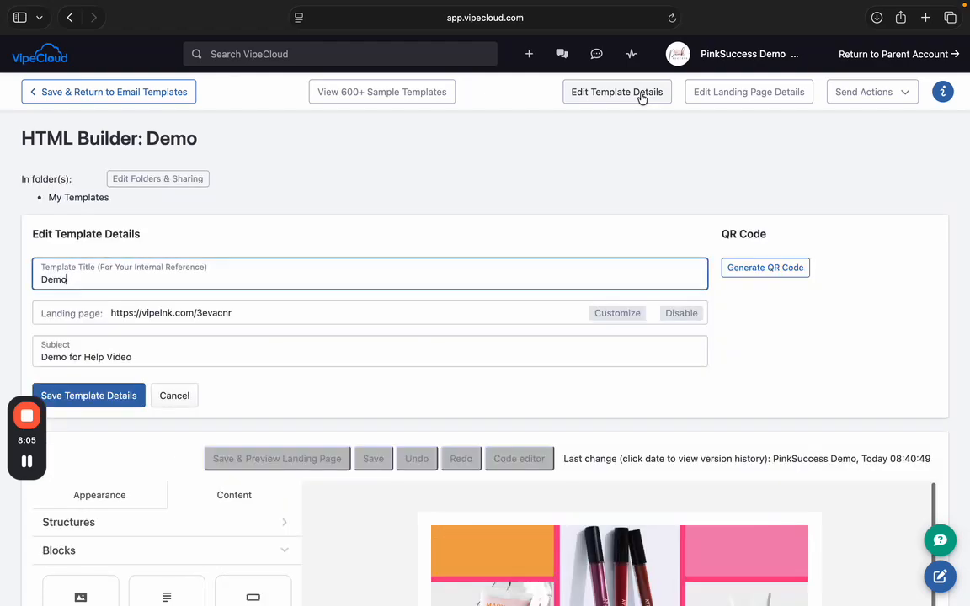
{"action": "triple_click", "coordinate": [68, 357]}
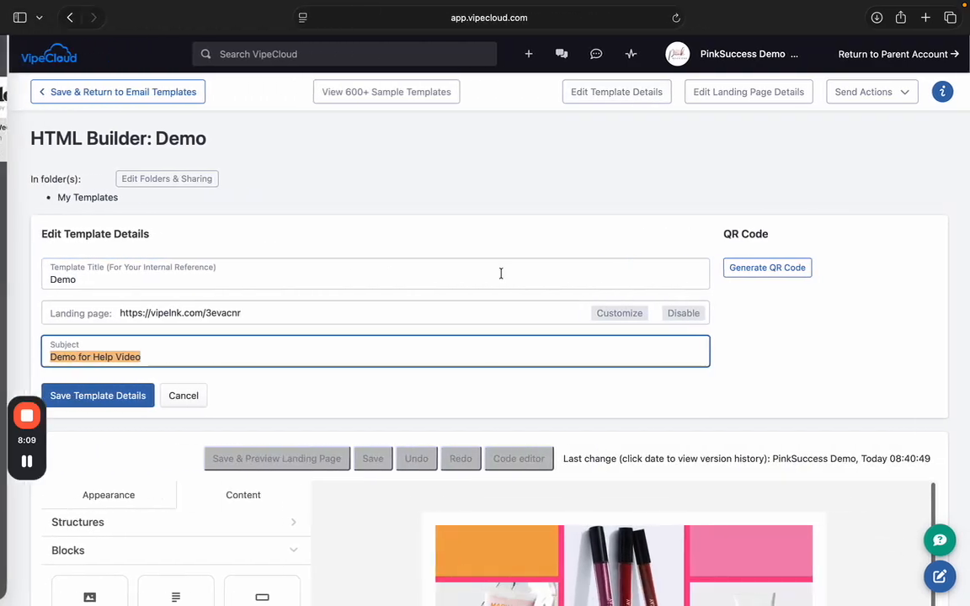
{"action": "scroll", "coordinate": [489, 311], "scroll_direction": "down", "scroll_amount": 3}
{"action": "scroll", "coordinate": [488, 311], "scroll_direction": "up", "scroll_amount": 2}
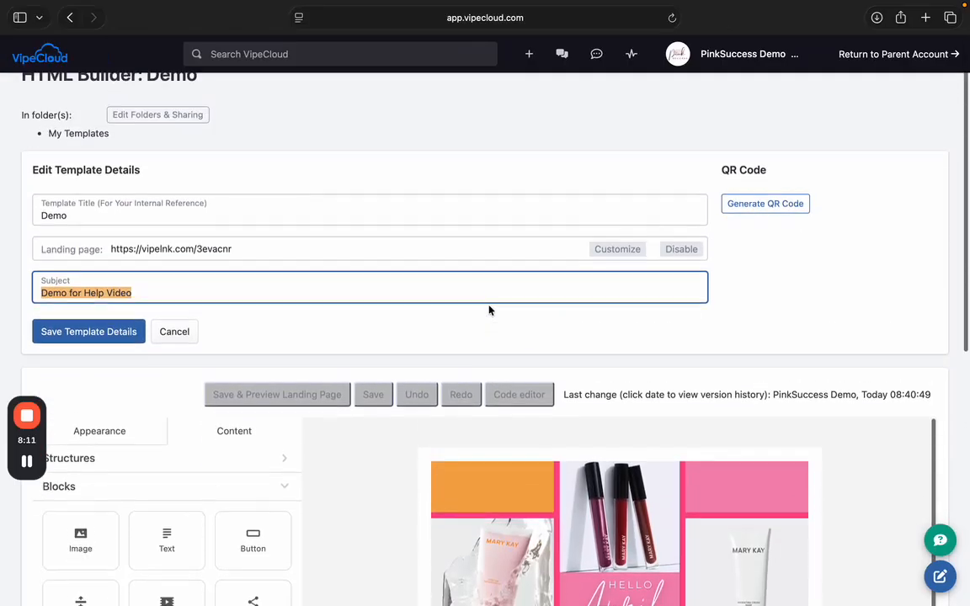
{"action": "type", "text": "Dem"}
{"action": "key", "text": "BackSpace"}
{"action": "key", "text": "BackSpace"}
{"action": "key", "text": "BackSpace"}
{"action": "type", "text": "April Demo"}
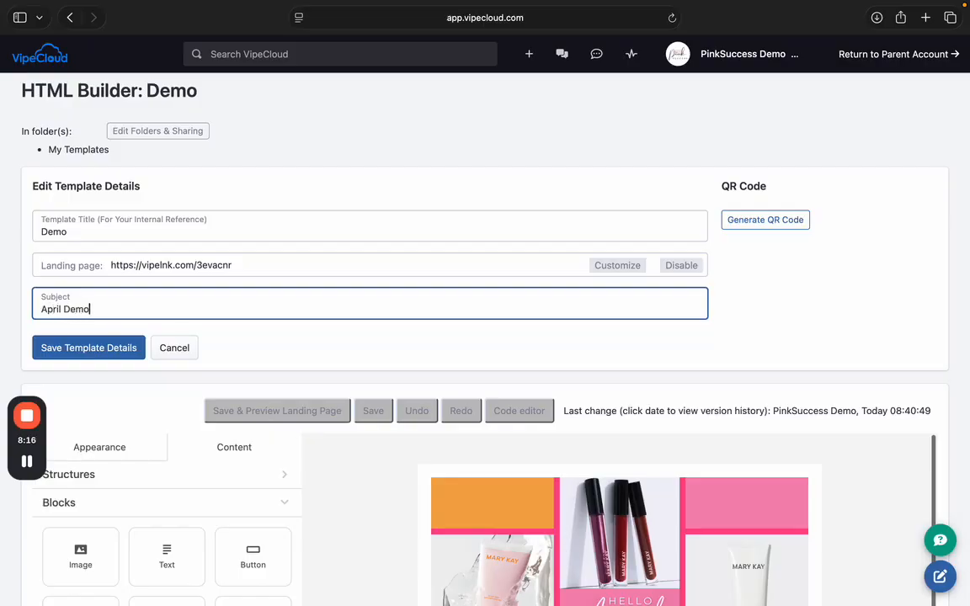
{"action": "left_click", "coordinate": [101, 357]}
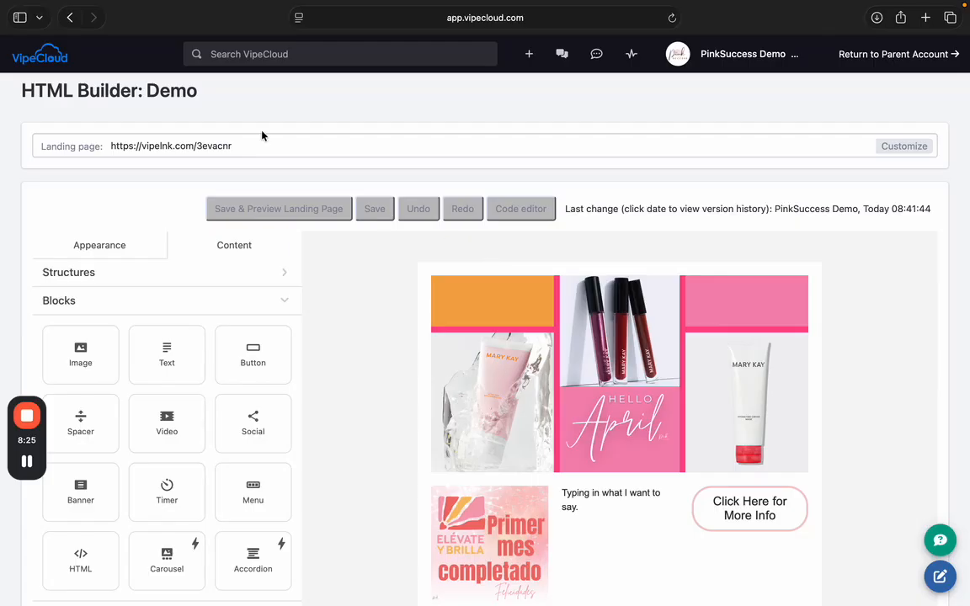
- Save the template and open its landing page preview, allowing the blocked pop-up
{"action": "left_click", "coordinate": [130, 150]}
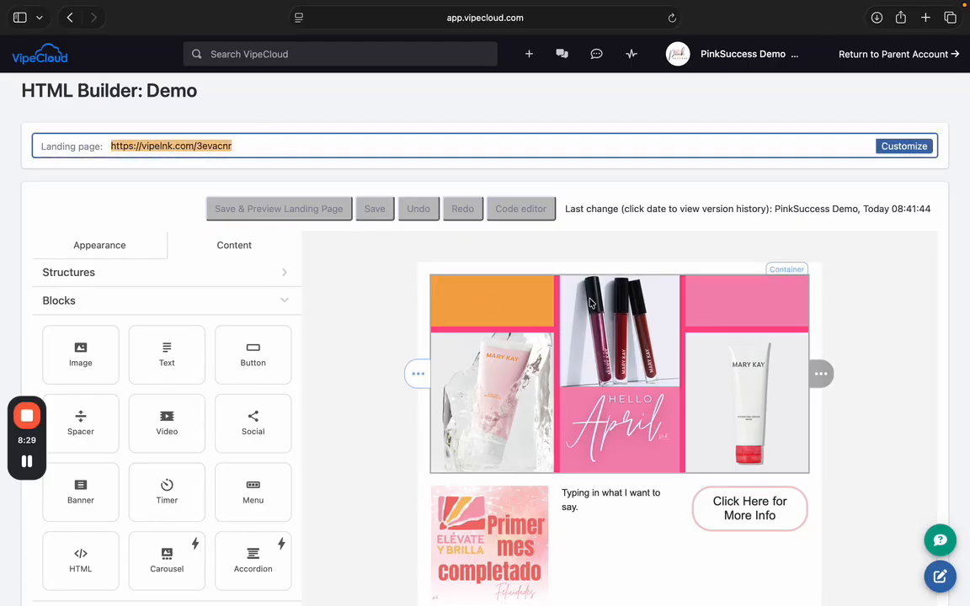
{"action": "left_click", "coordinate": [299, 213]}
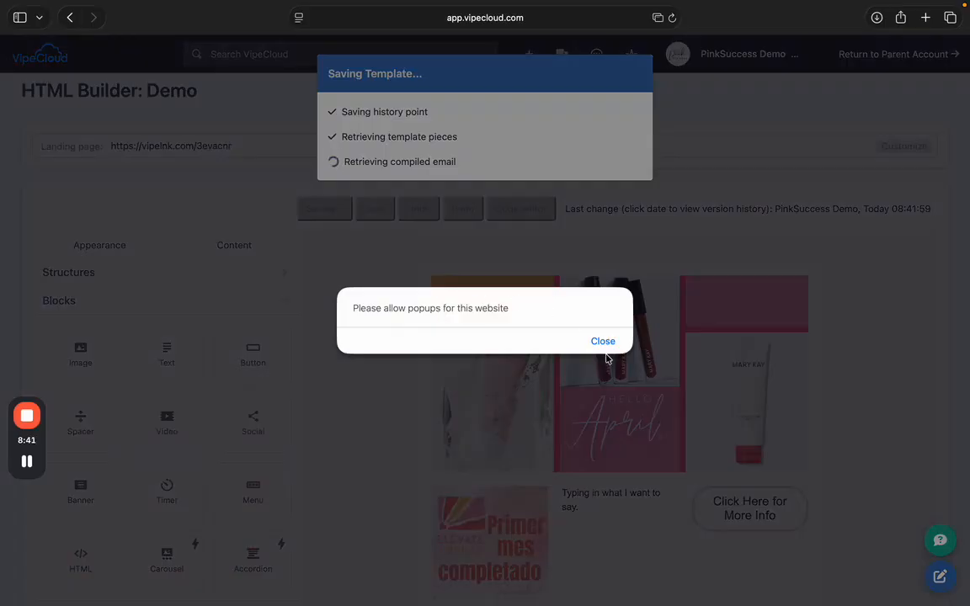
{"action": "left_click", "coordinate": [609, 344]}
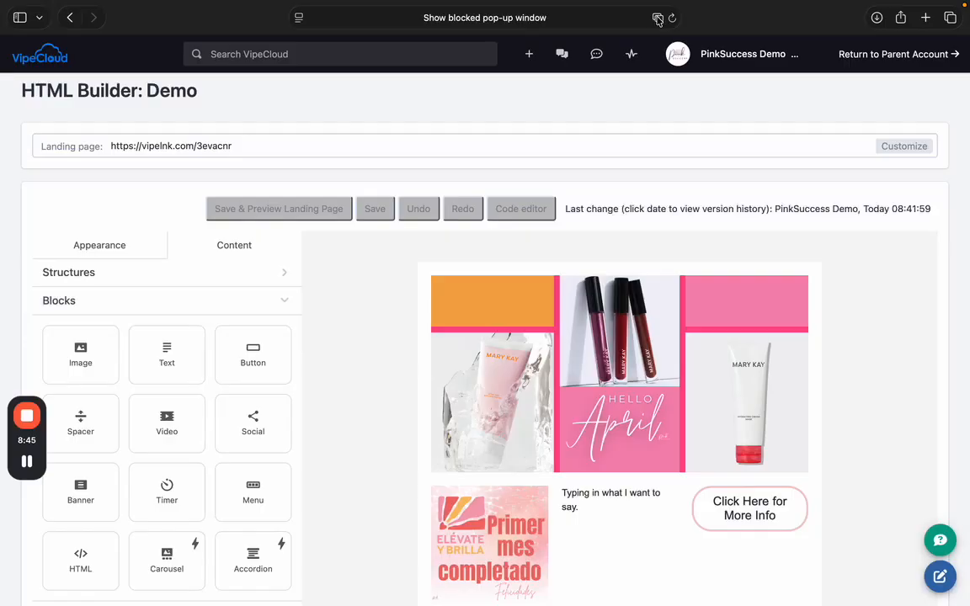
{"action": "left_click", "coordinate": [657, 19]}
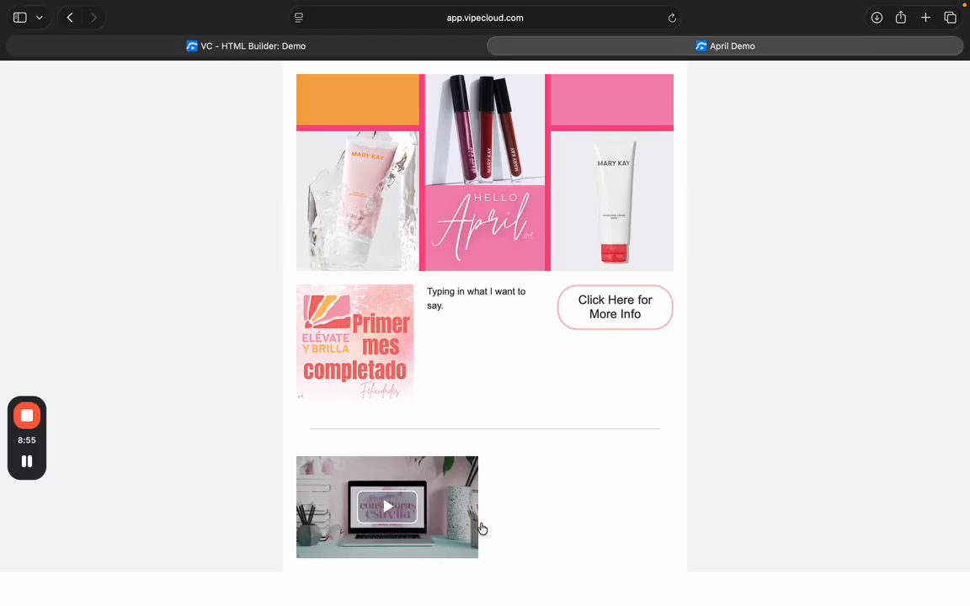
- Test the Primer mes completado image link, then close the link and preview tabs
{"action": "left_click", "coordinate": [356, 340]}
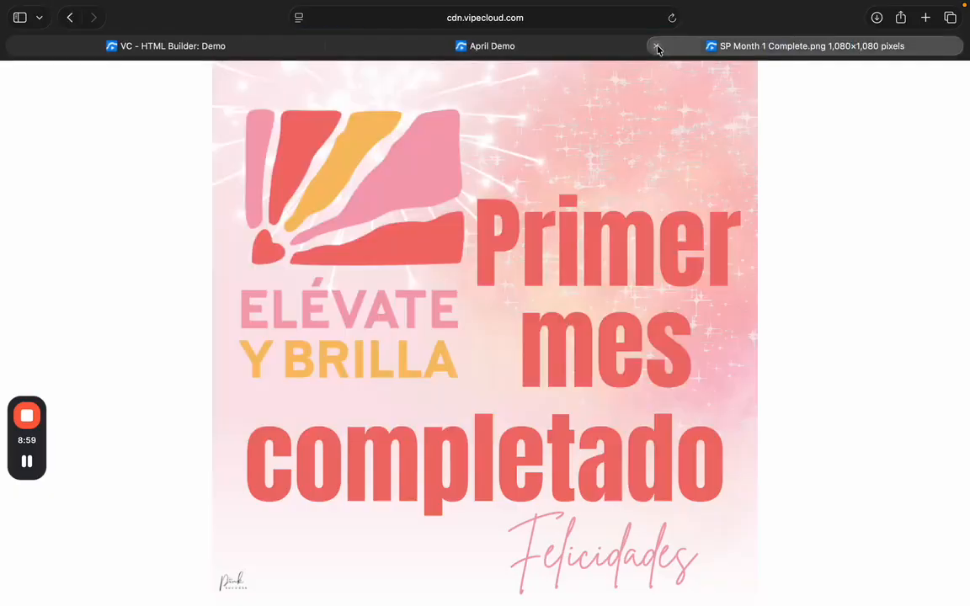
{"action": "left_click", "coordinate": [656, 45]}
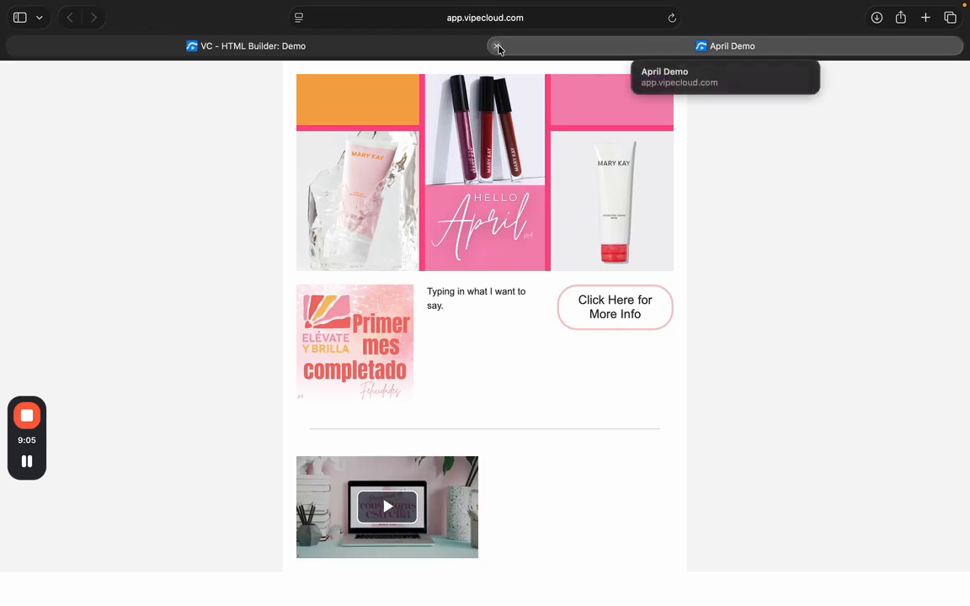
{"action": "left_click", "coordinate": [498, 47]}
{"action": "scroll", "coordinate": [750, 136], "scroll_direction": "up", "scroll_amount": 2}
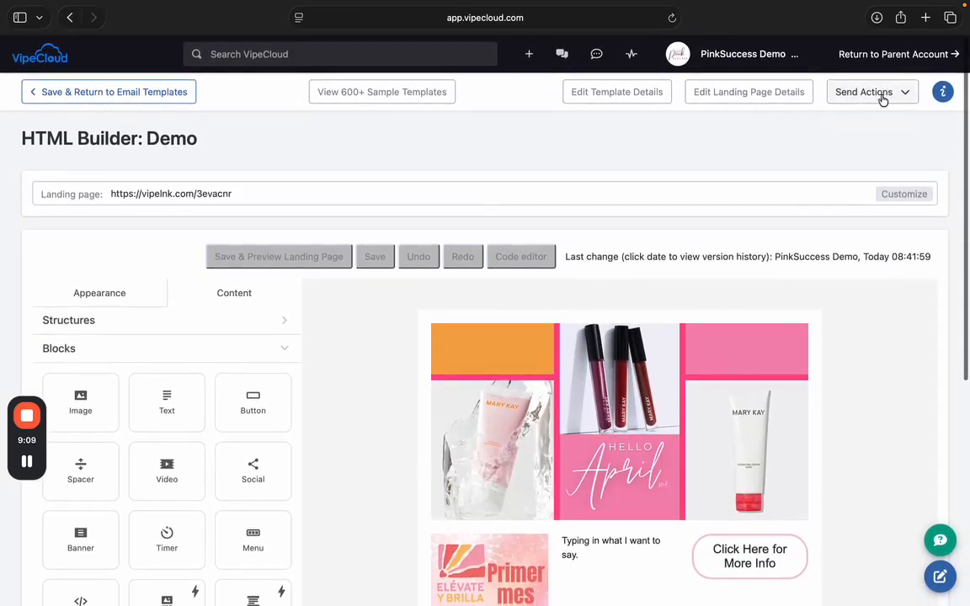
- Review the Send Actions options without choosing one, then save and return to Email Templates
{"action": "left_click", "coordinate": [857, 99]}
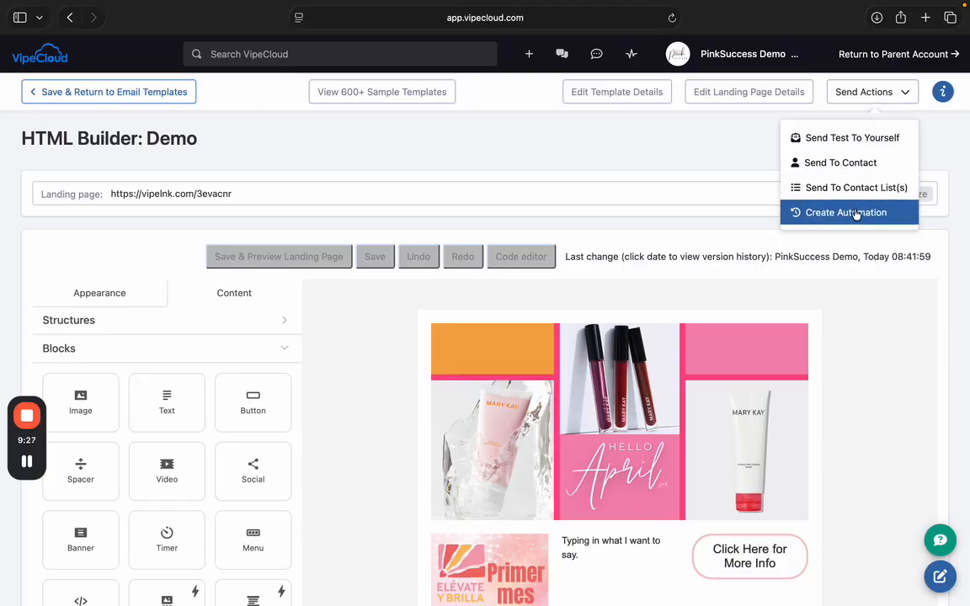
{"action": "left_click", "coordinate": [661, 158]}
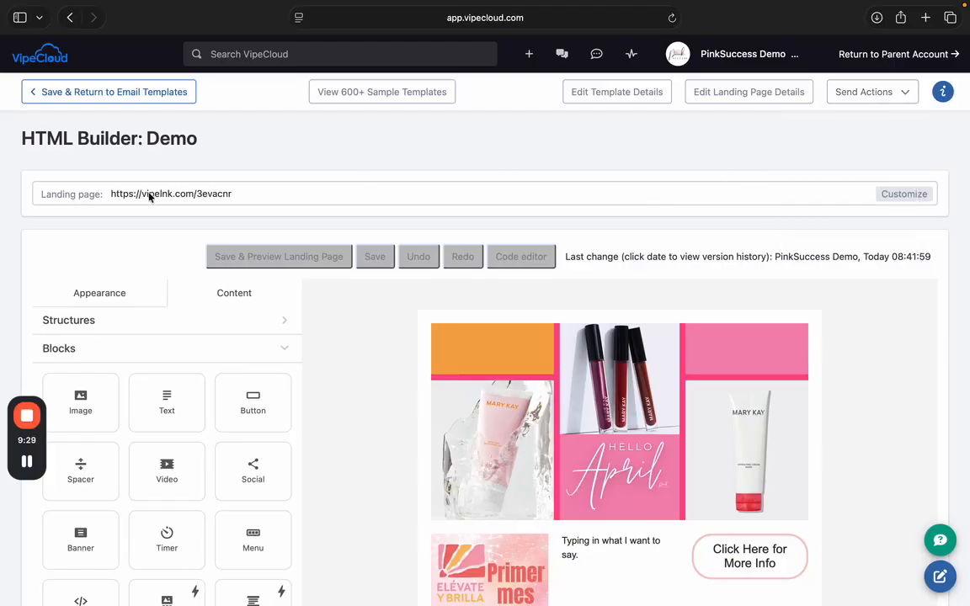
{"action": "left_click", "coordinate": [123, 195]}
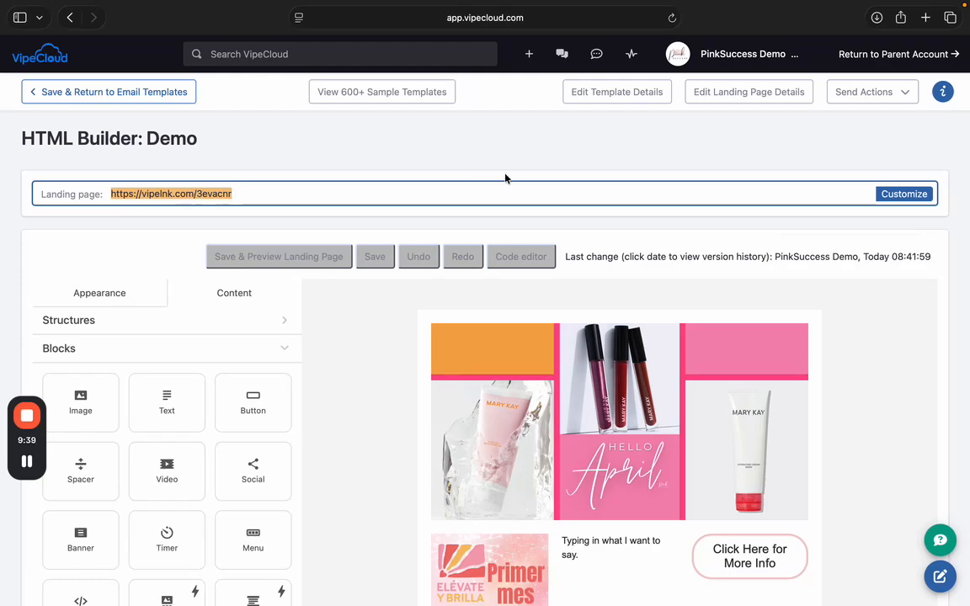
{"action": "left_click", "coordinate": [136, 98]}
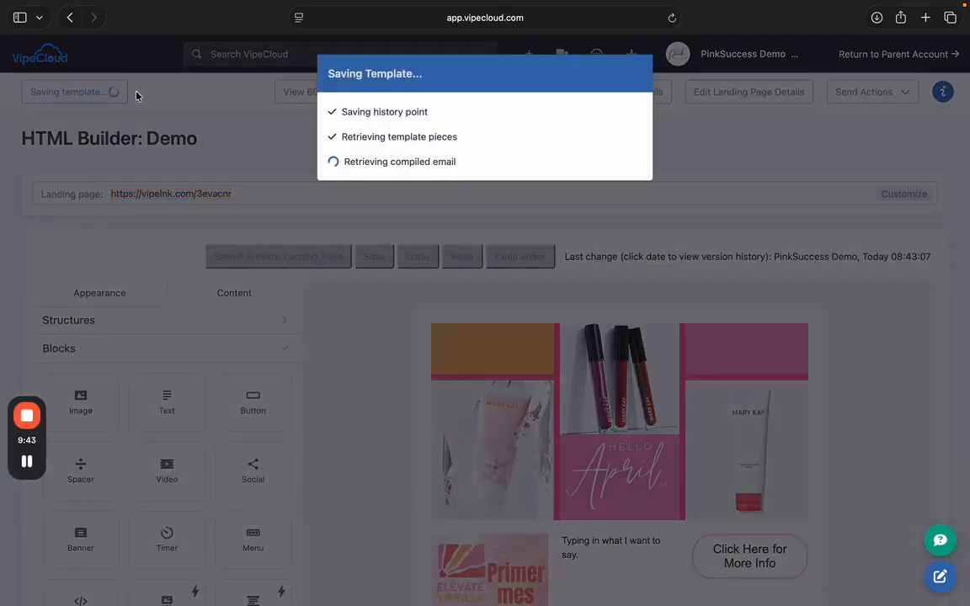